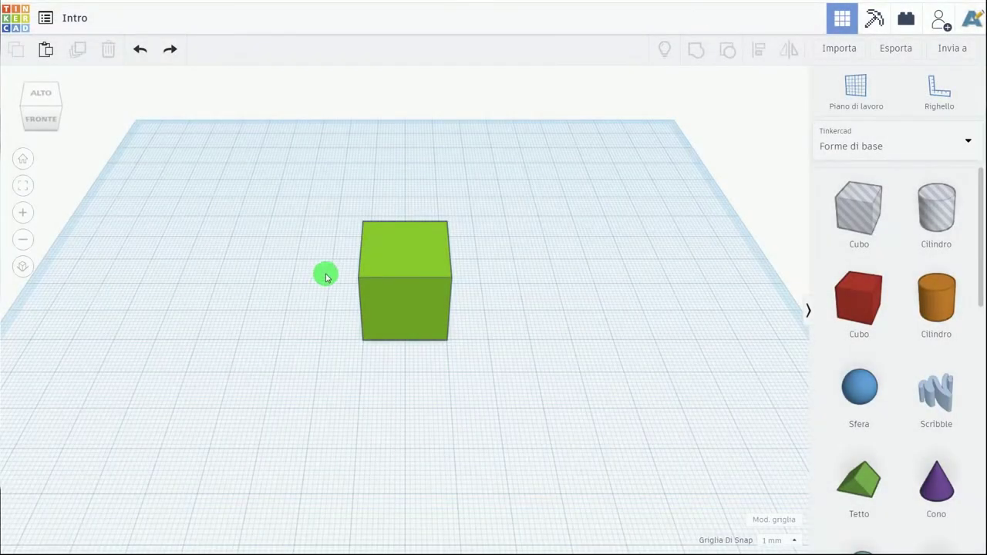
# - Try moving the green cube to the right, setting a 30 mm distance and 0 elevation
pyautogui.click(436, 258)
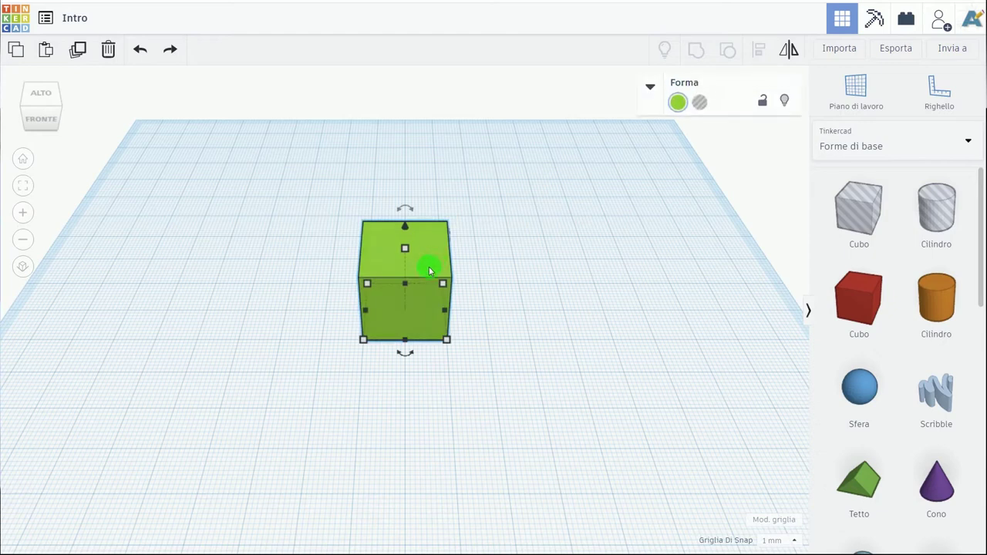
pyautogui.moveTo(430, 270)
pyautogui.mouseDown()
pyautogui.moveTo(353, 264)
pyautogui.moveTo(296, 278)
pyautogui.moveTo(271, 270)
pyautogui.moveTo(676, 313)
pyautogui.moveTo(718, 283)
pyautogui.mouseUp()
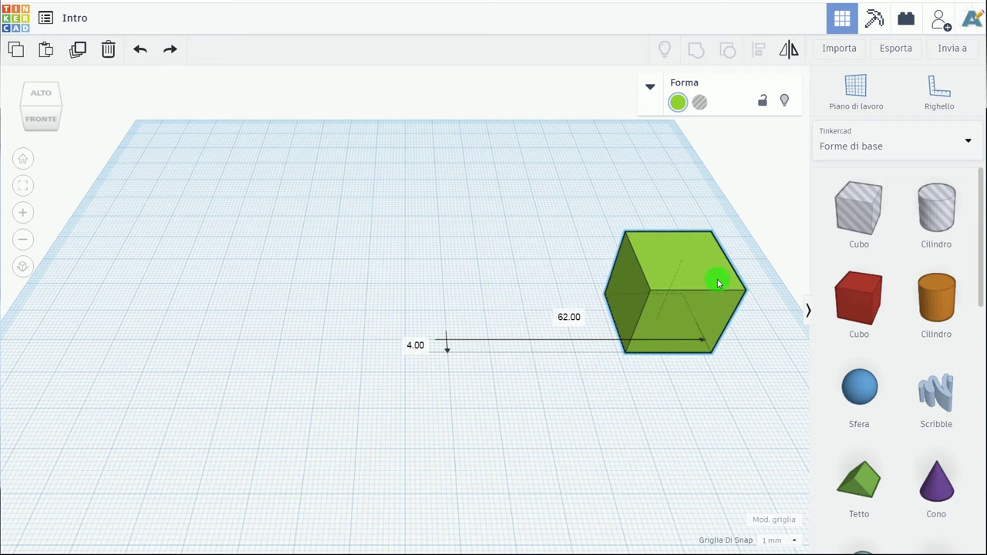
pyautogui.moveTo(710, 283)
pyautogui.mouseDown()
pyautogui.moveTo(469, 282)
pyautogui.moveTo(459, 205)
pyautogui.moveTo(452, 320)
pyautogui.moveTo(487, 458)
pyautogui.moveTo(469, 246)
pyautogui.moveTo(441, 277)
pyautogui.moveTo(438, 266)
pyautogui.mouseUp()
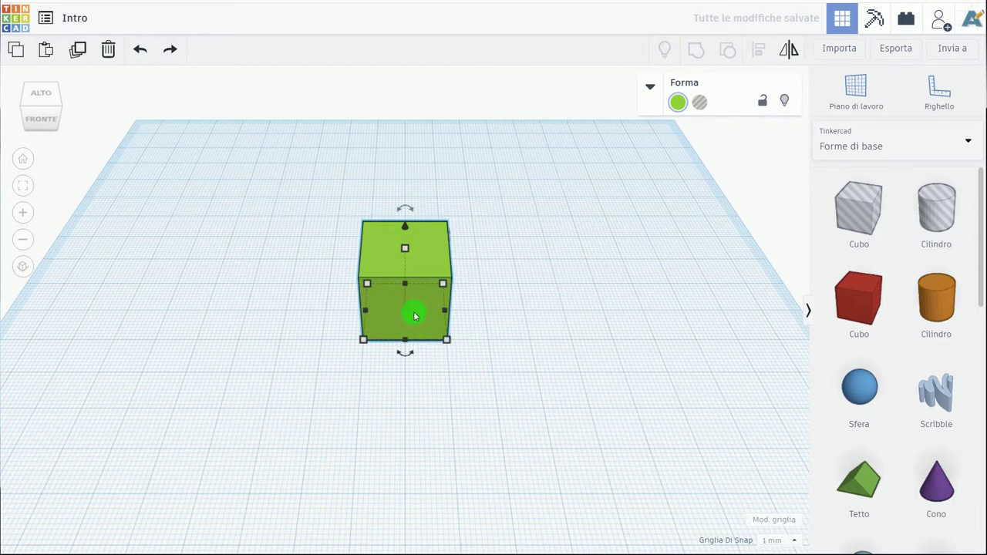
pyautogui.moveTo(414, 315); pyautogui.dragTo(635, 321)
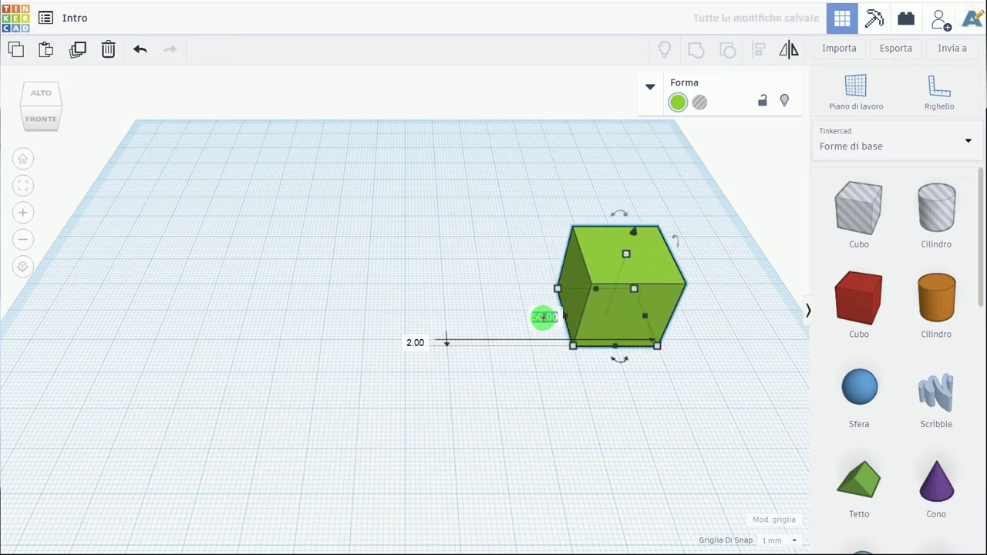
pyautogui.click(547, 322)
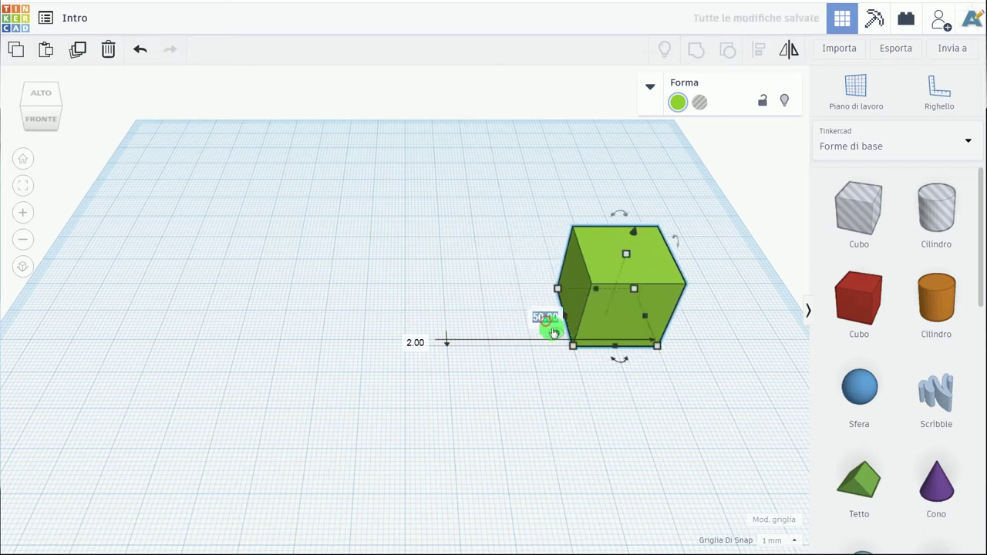
pyautogui.write('30')
pyautogui.press('Return')
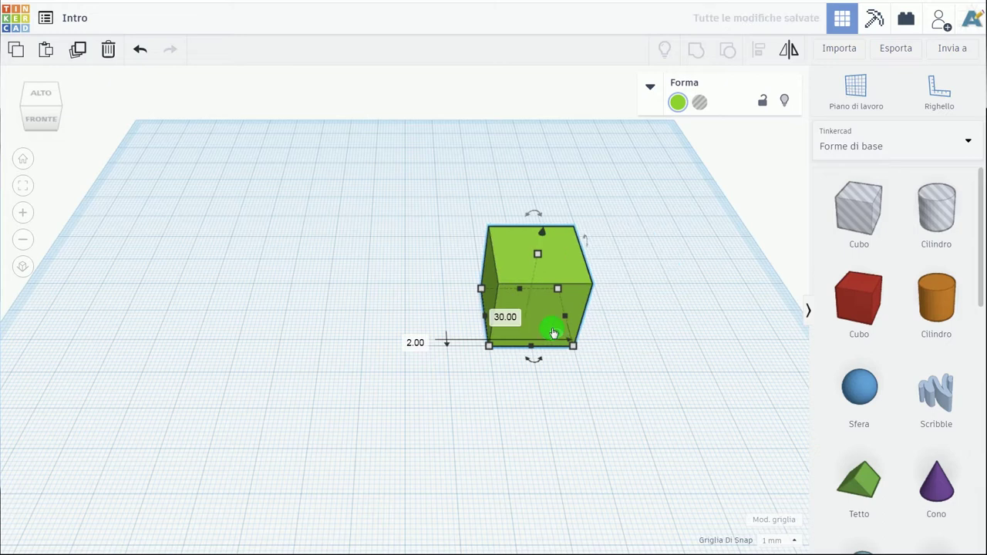
pyautogui.click(417, 339)
pyautogui.write('0')
pyautogui.press('Return')
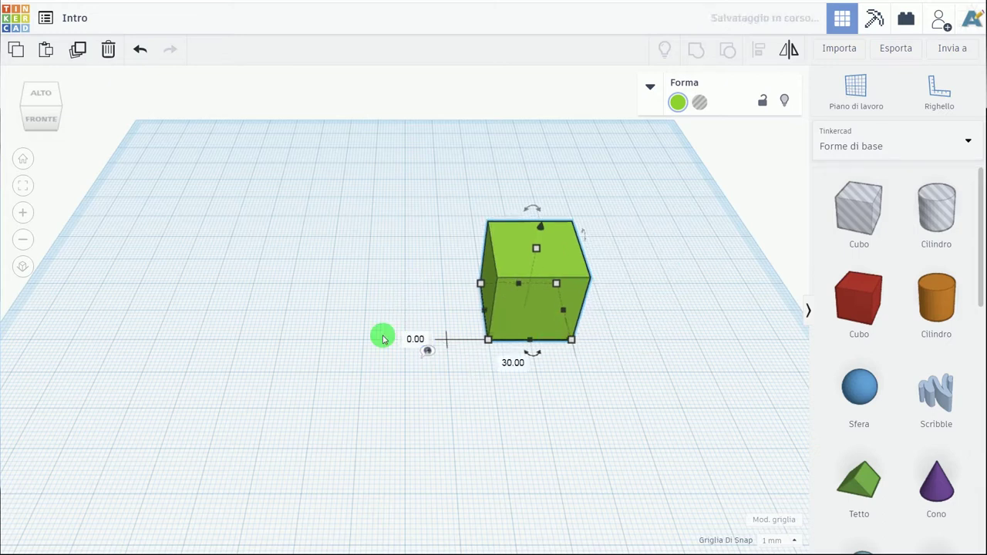
# - Undo the cube's recent moves and nudge it across the workplane again, undoing that too
pyautogui.hotkey('ctrl', 'z')
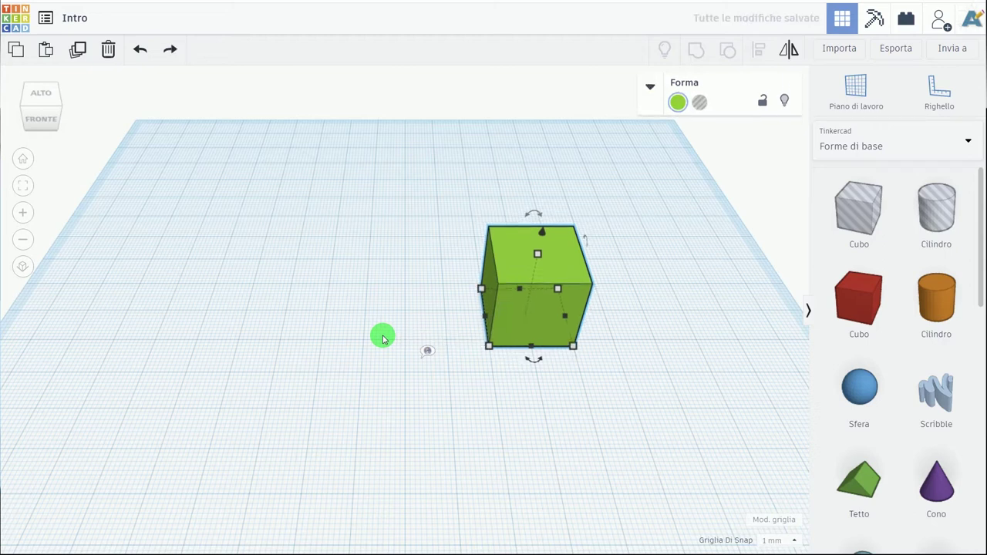
pyautogui.hotkey('ctrl', 'z')
pyautogui.hotkey('ctrl', 'z')
pyautogui.moveTo(408, 323)
pyautogui.mouseDown()
pyautogui.moveTo(604, 326)
pyautogui.moveTo(631, 310)
pyautogui.moveTo(637, 322)
pyautogui.moveTo(637, 310)
pyautogui.moveTo(633, 325)
pyautogui.moveTo(414, 307)
pyautogui.mouseUp()
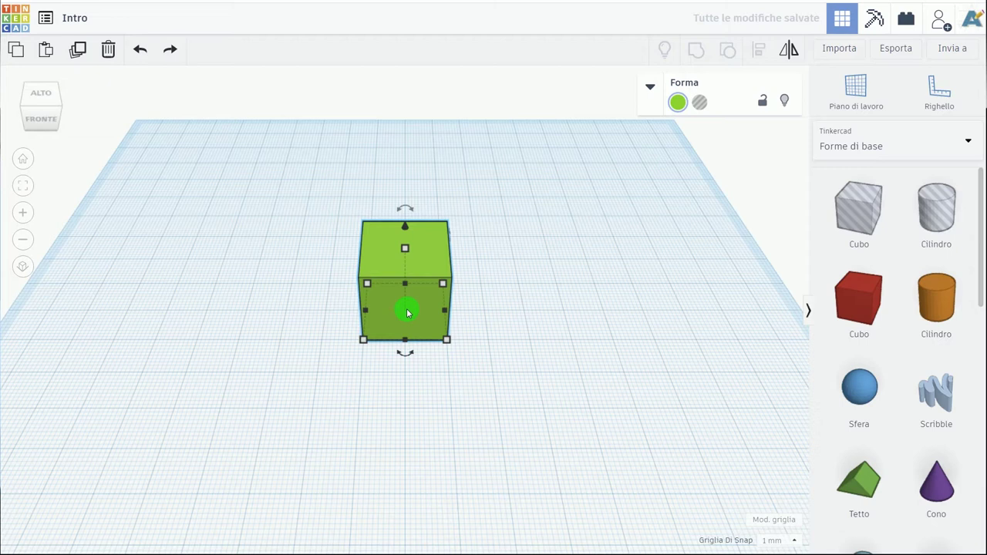
pyautogui.moveTo(415, 315)
pyautogui.mouseDown()
pyautogui.moveTo(718, 308)
pyautogui.moveTo(214, 324)
pyautogui.moveTo(315, 313)
pyautogui.moveTo(591, 324)
pyautogui.moveTo(407, 317)
pyautogui.moveTo(418, 231)
pyautogui.moveTo(430, 293)
pyautogui.moveTo(419, 202)
pyautogui.moveTo(399, 332)
pyautogui.moveTo(408, 473)
pyautogui.moveTo(397, 216)
pyautogui.moveTo(410, 346)
pyautogui.mouseUp()
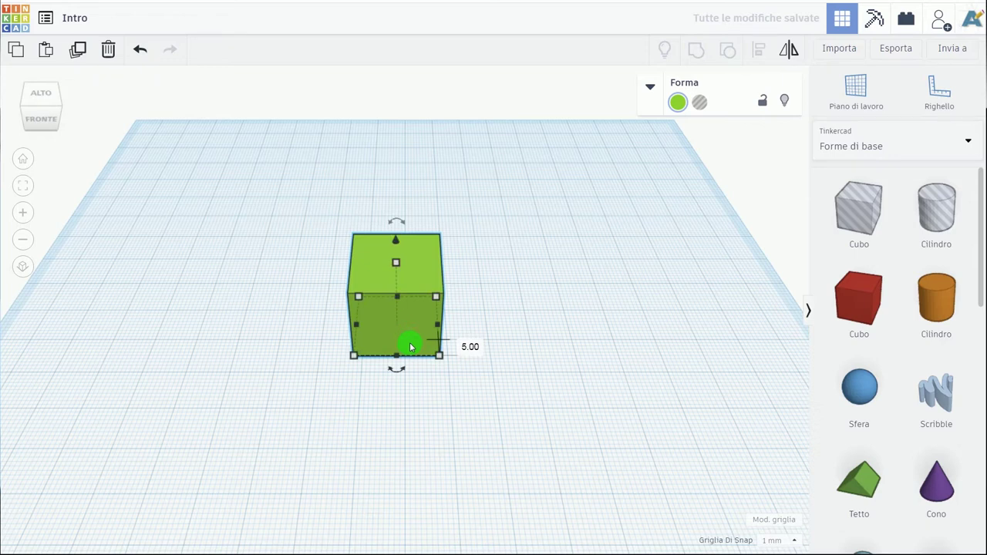
pyautogui.hotkey('ctrl', 'z')
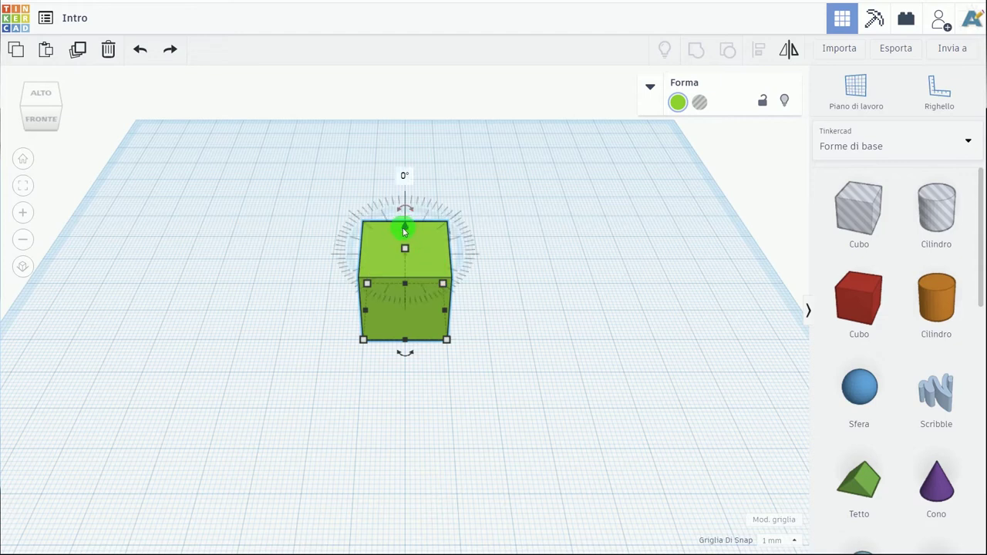
# - Lift the green cube above the workplane, then drop it back to elevation 0
pyautogui.moveTo(409, 434); pyautogui.dragTo(408, 375, button='right')
pyautogui.click(410, 292)
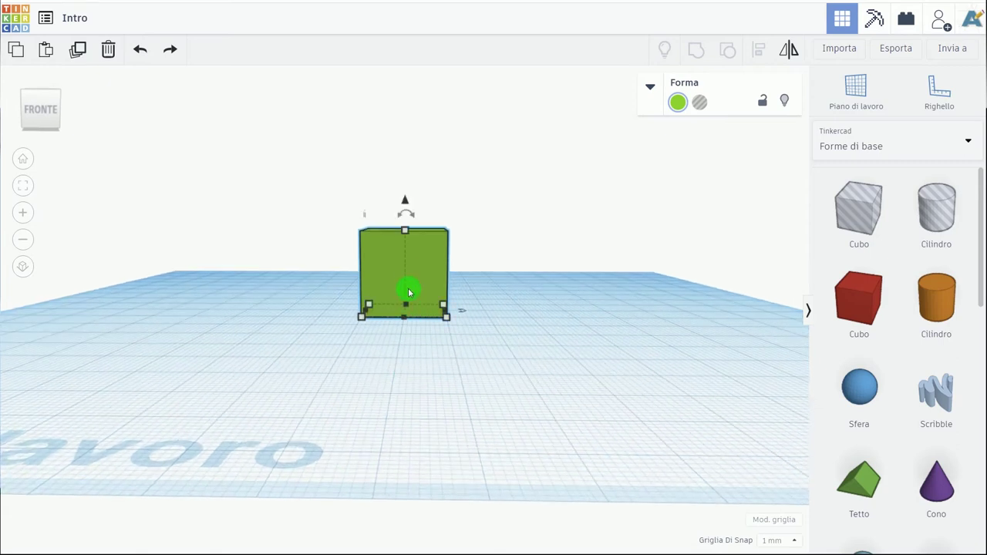
pyautogui.moveTo(404, 205); pyautogui.dragTo(406, 121)
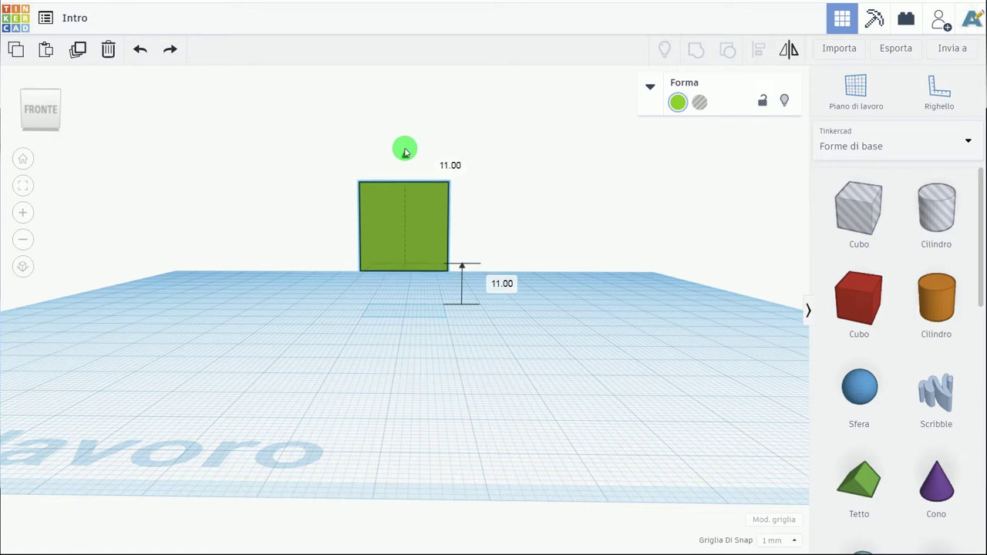
pyautogui.moveTo(419, 196); pyautogui.dragTo(429, 149)
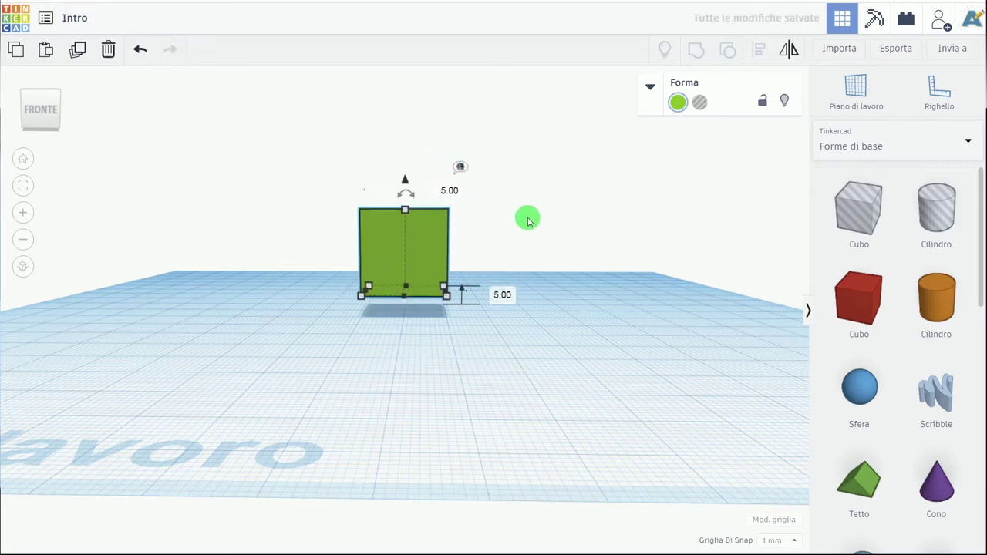
pyautogui.click(448, 190)
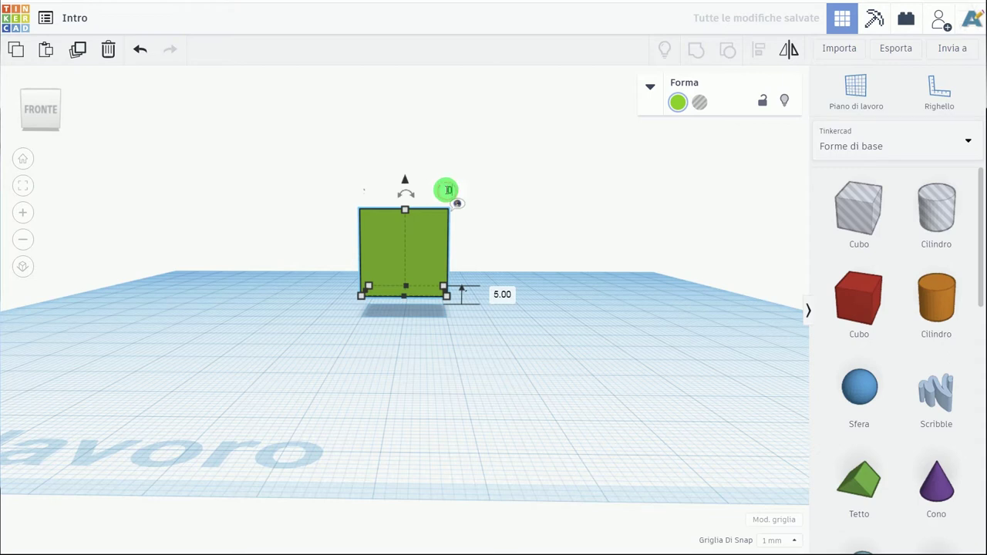
pyautogui.write('0')
pyautogui.press('Return')
pyautogui.click(415, 181)
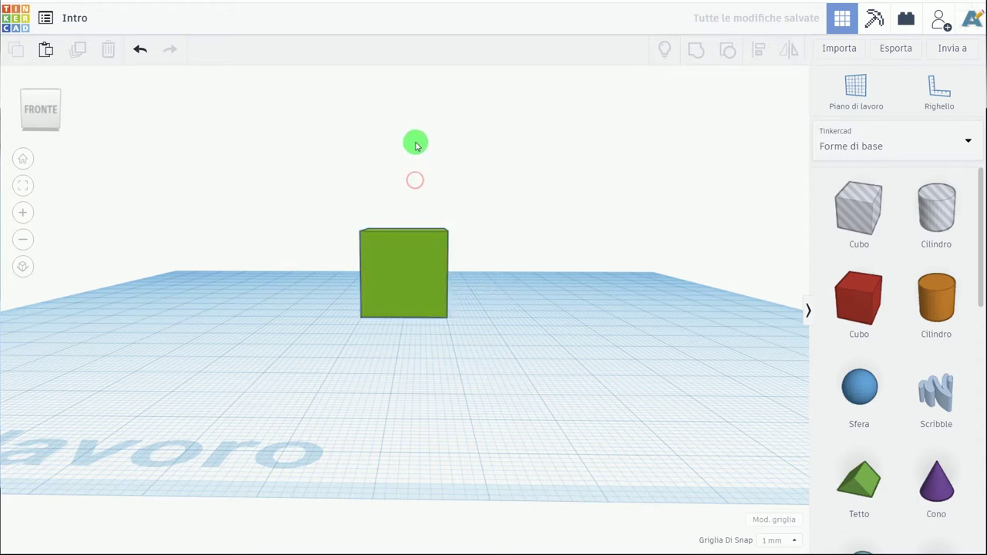
# - From the home view, place a cylinder right of the cube and fit the view to it
pyautogui.moveTo(414, 163)
pyautogui.mouseDown(button='right')
pyautogui.moveTo(418, 215)
pyautogui.moveTo(389, 274)
pyautogui.mouseUp(button='right')
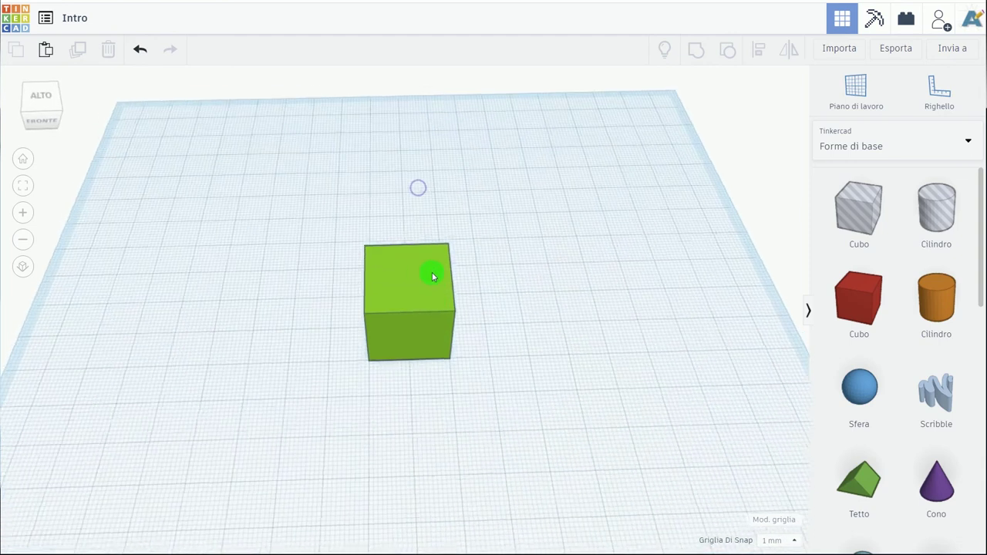
pyautogui.click(23, 162)
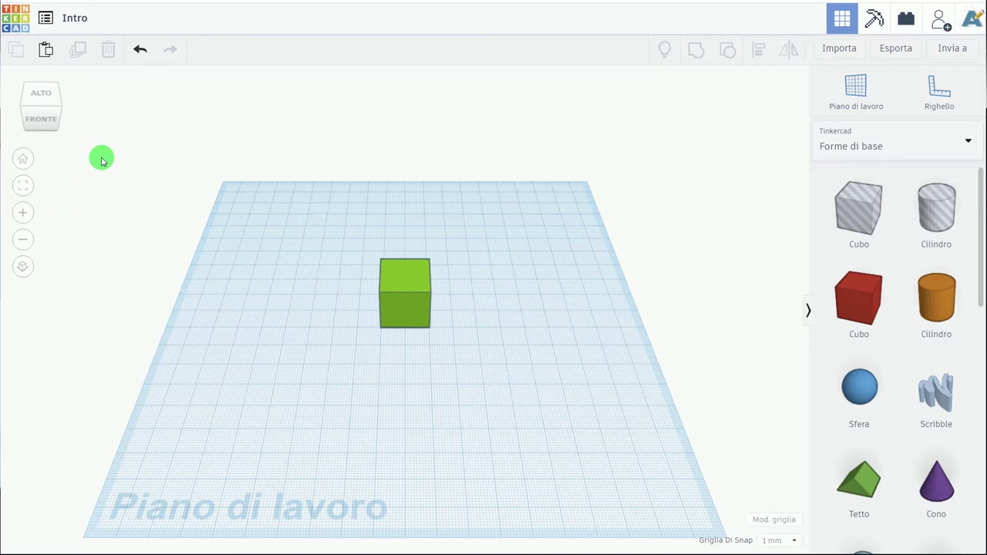
pyautogui.click(935, 303)
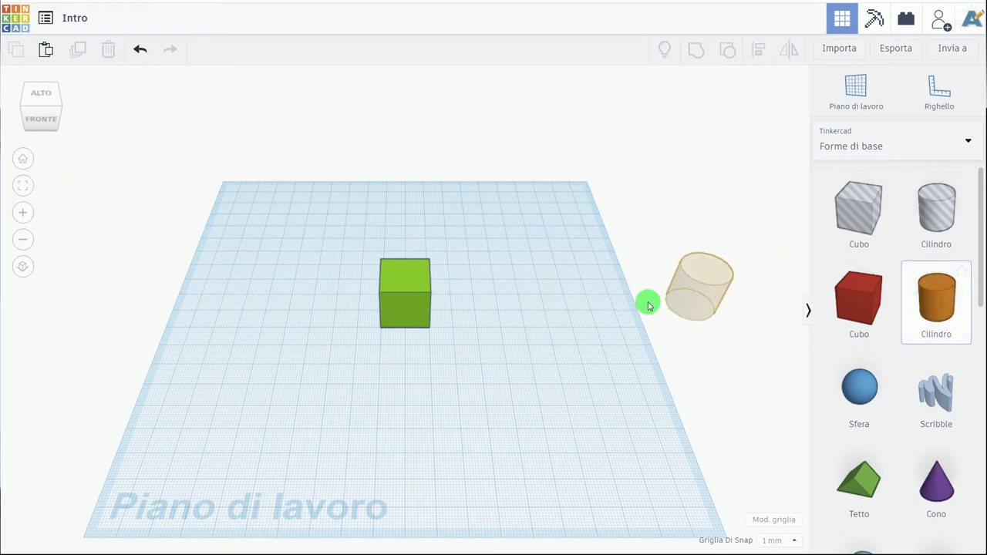
pyautogui.click(503, 311)
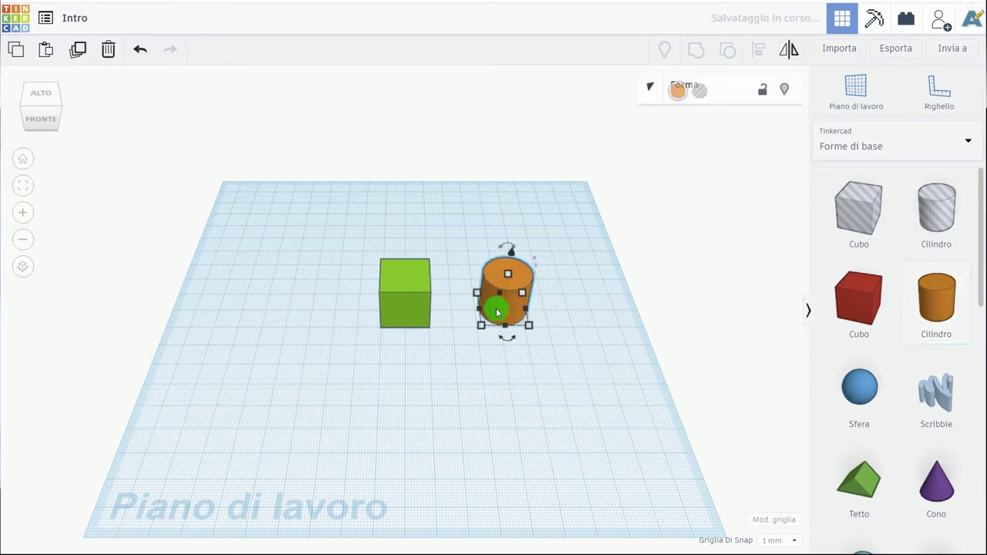
pyautogui.click(19, 187)
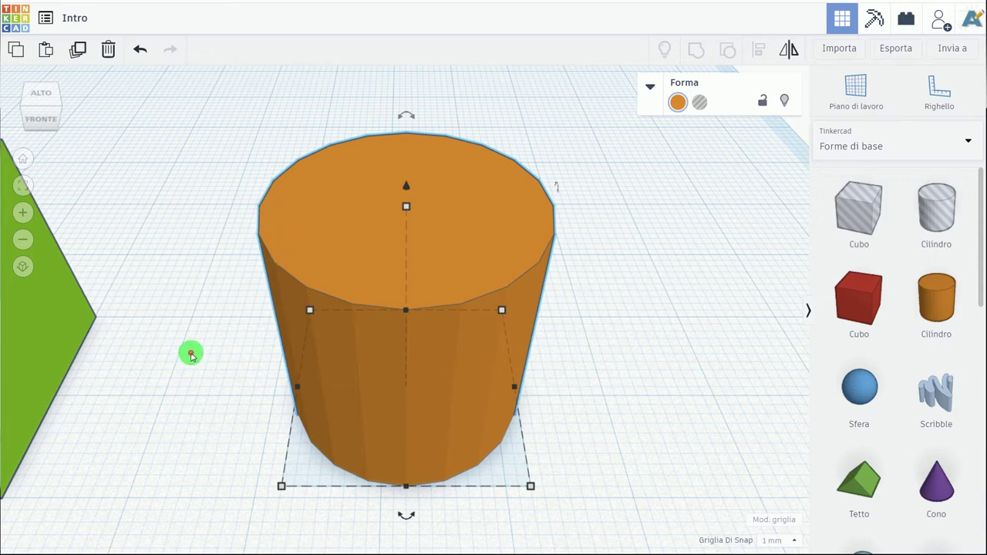
pyautogui.click(192, 356)
# - In the cylinder's shape panel, try 12 and 64 sides, then settle on 30 sides
pyautogui.click(524, 257)
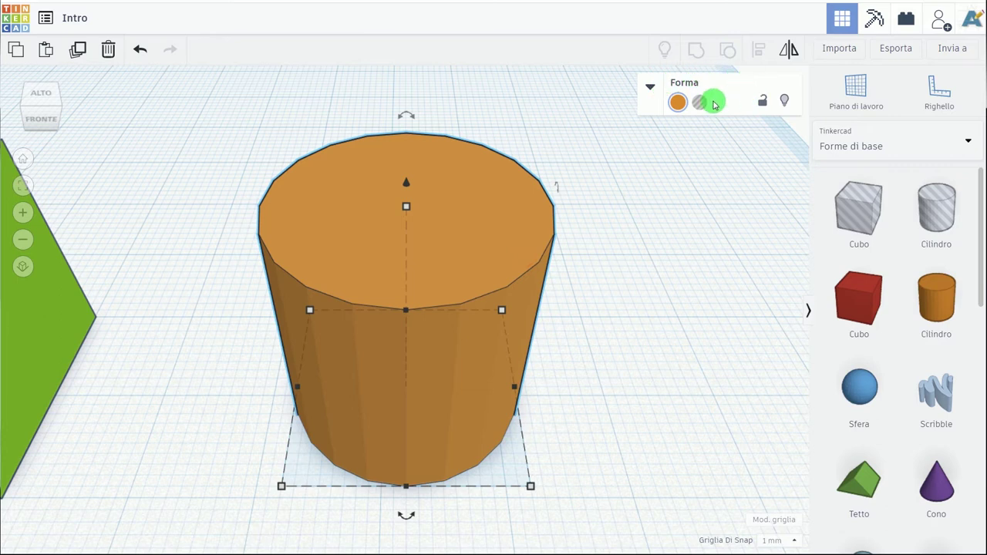
pyautogui.click(650, 90)
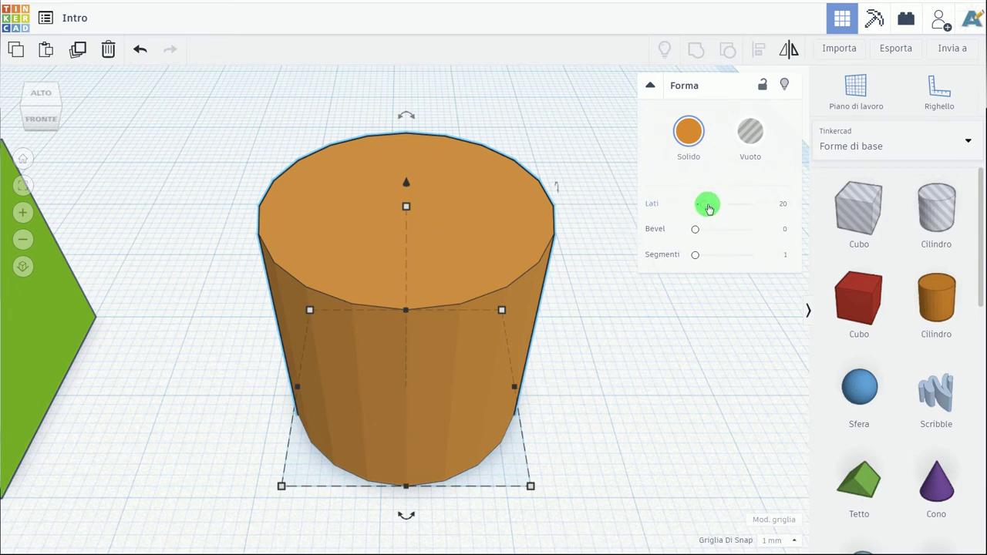
pyautogui.moveTo(707, 209); pyautogui.dragTo(698, 209)
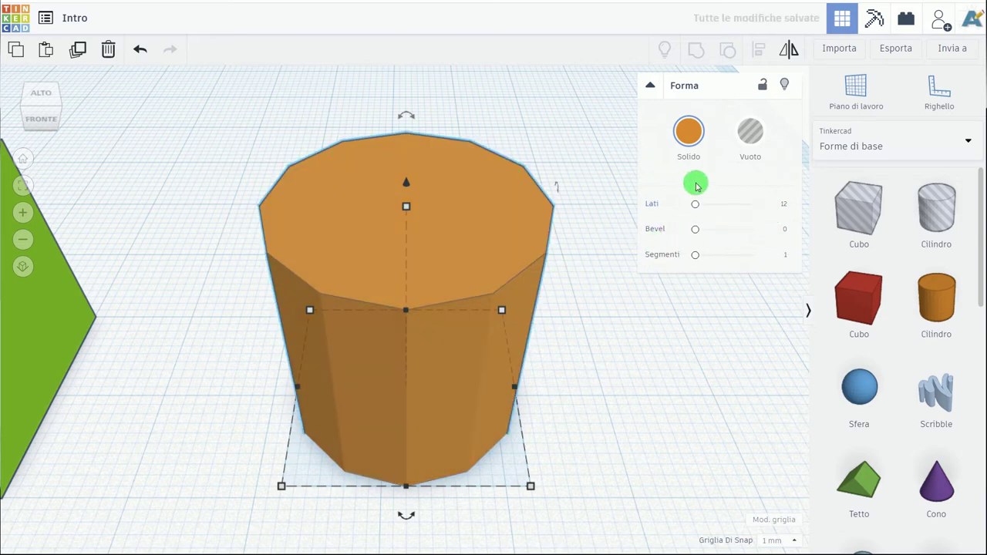
pyautogui.moveTo(695, 207)
pyautogui.mouseDown()
pyautogui.moveTo(775, 205)
pyautogui.moveTo(753, 220)
pyautogui.mouseUp()
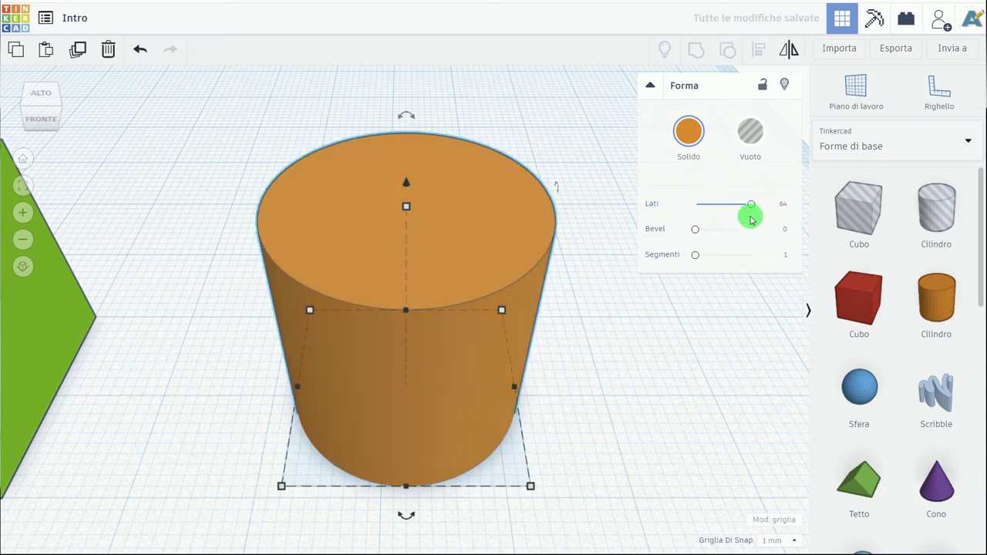
pyautogui.moveTo(749, 216); pyautogui.dragTo(715, 212)
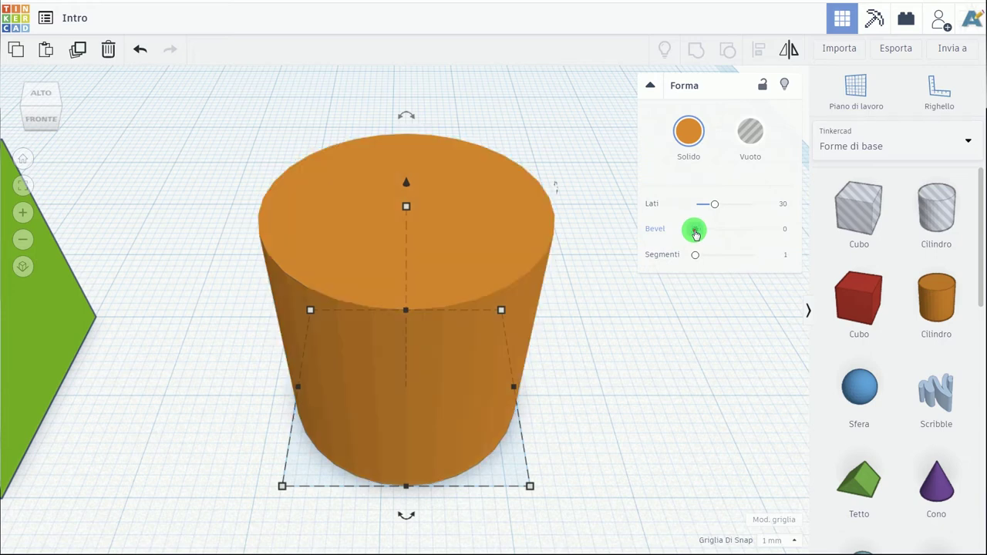
# - Set the cylinder's Bevel to 2 and raise its bevel Segments to 10
pyautogui.moveTo(696, 233); pyautogui.dragTo(759, 227)
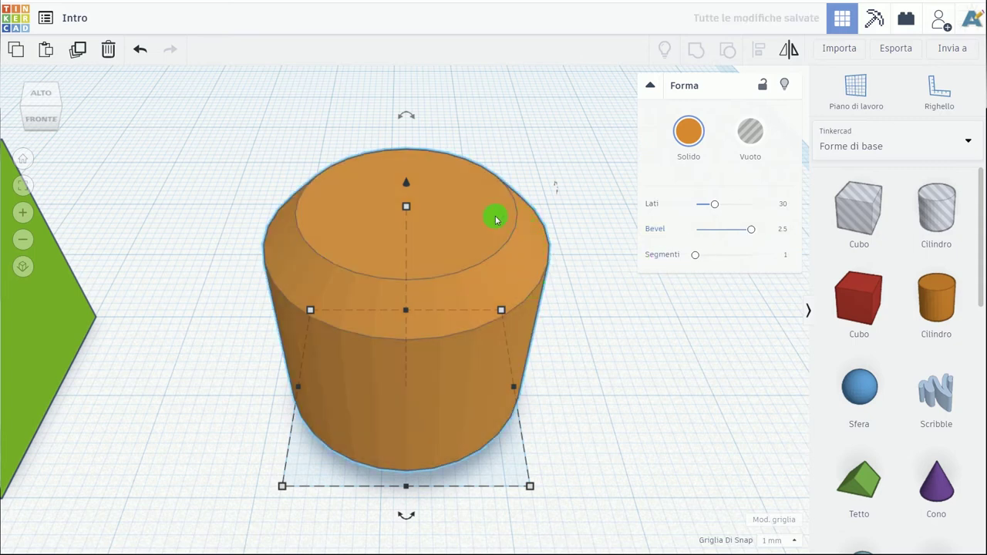
pyautogui.moveTo(751, 229); pyautogui.dragTo(745, 233)
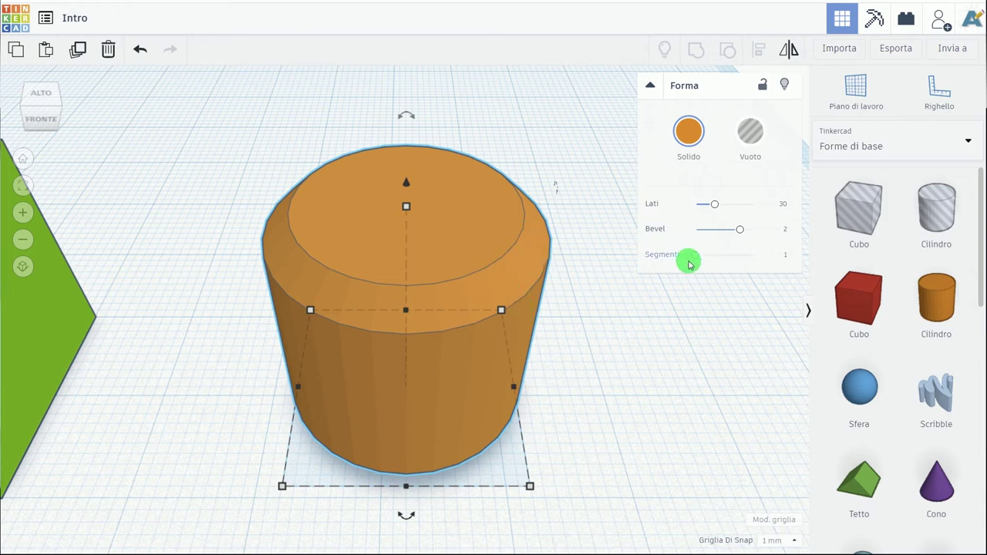
pyautogui.moveTo(696, 261); pyautogui.dragTo(701, 261)
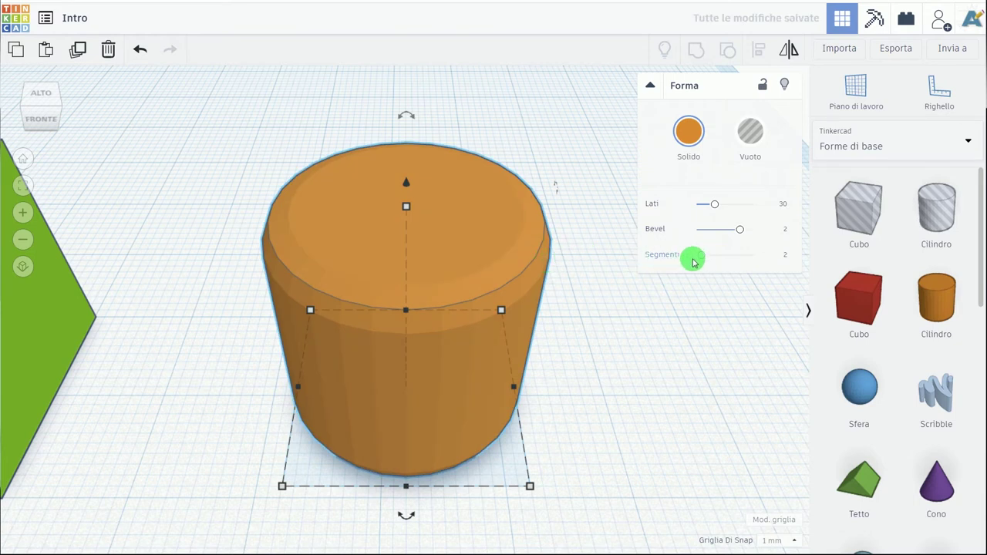
pyautogui.moveTo(703, 259); pyautogui.dragTo(753, 255)
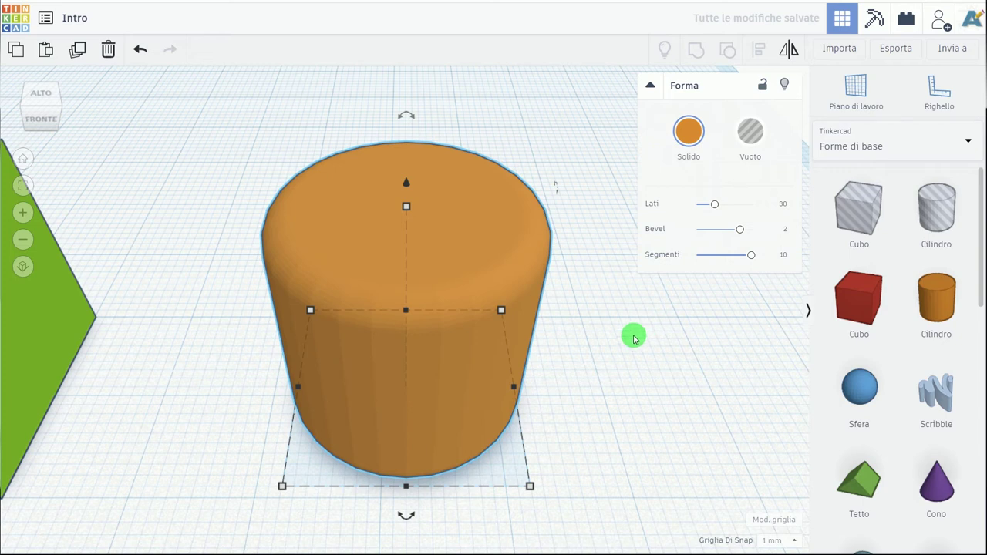
# - Zoom out to bring the green cube into view and lower bevel Segments to 9
pyautogui.scroll(-2, 617, 353)
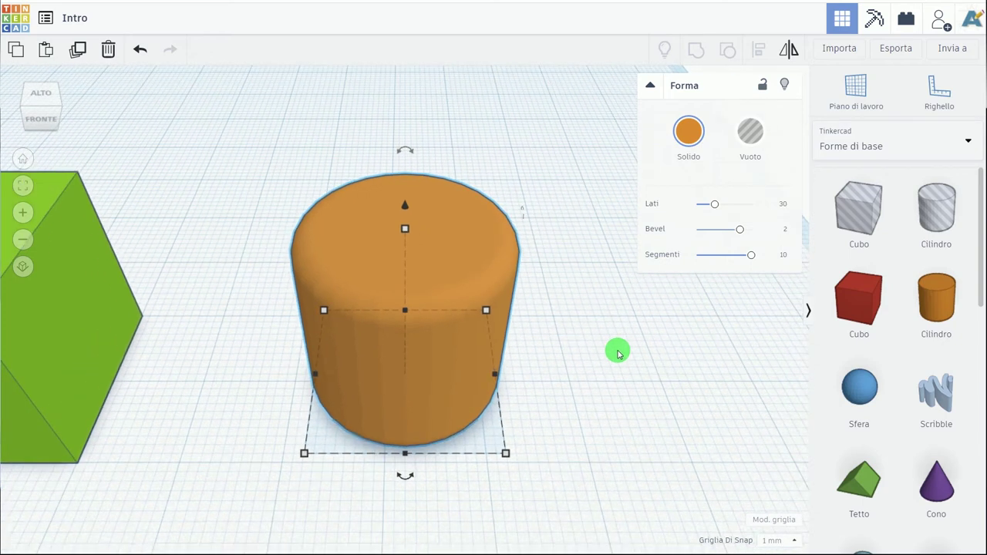
pyautogui.scroll(-2, 616, 353)
pyautogui.scroll(-2, 617, 353)
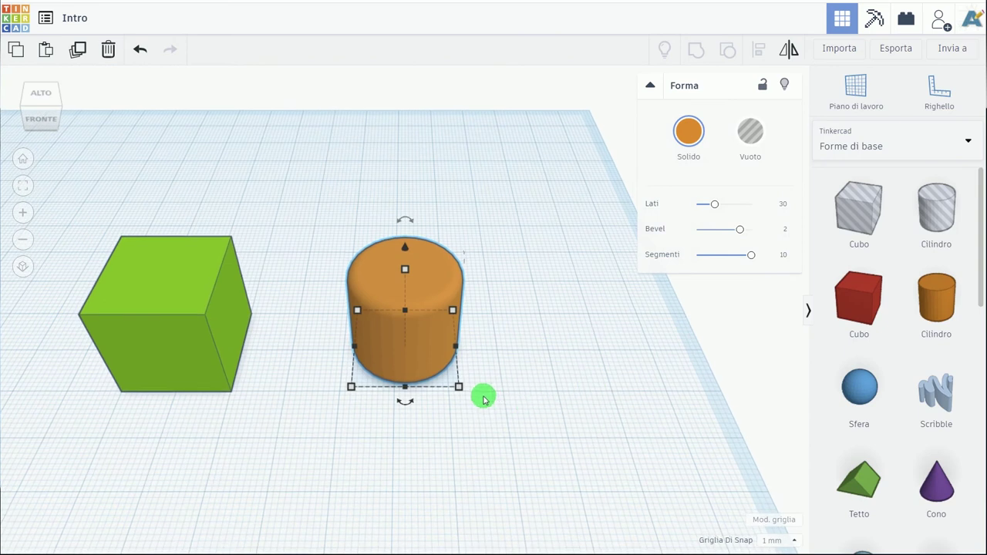
pyautogui.scroll(-2, 483, 378)
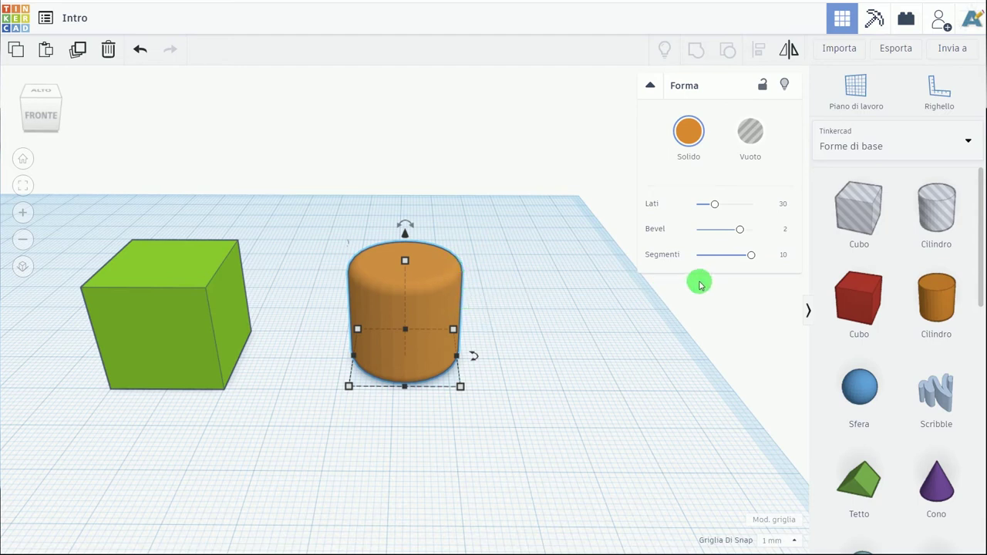
pyautogui.moveTo(752, 259); pyautogui.dragTo(719, 256)
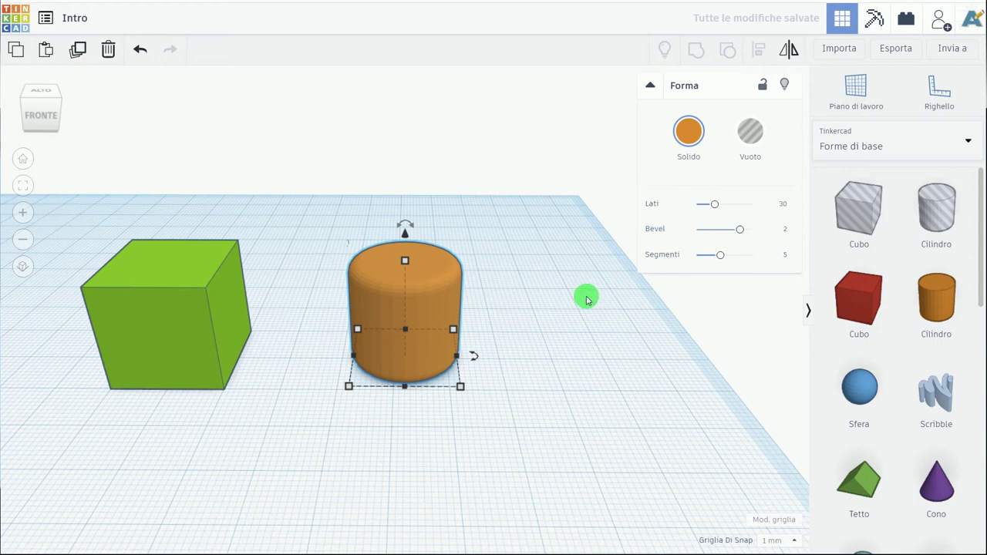
# - Cut the cylinder's height to 13 and stretch its base to 25.86 x 26.00
pyautogui.moveTo(405, 260)
pyautogui.moveTo(405, 263); pyautogui.dragTo(404, 296)
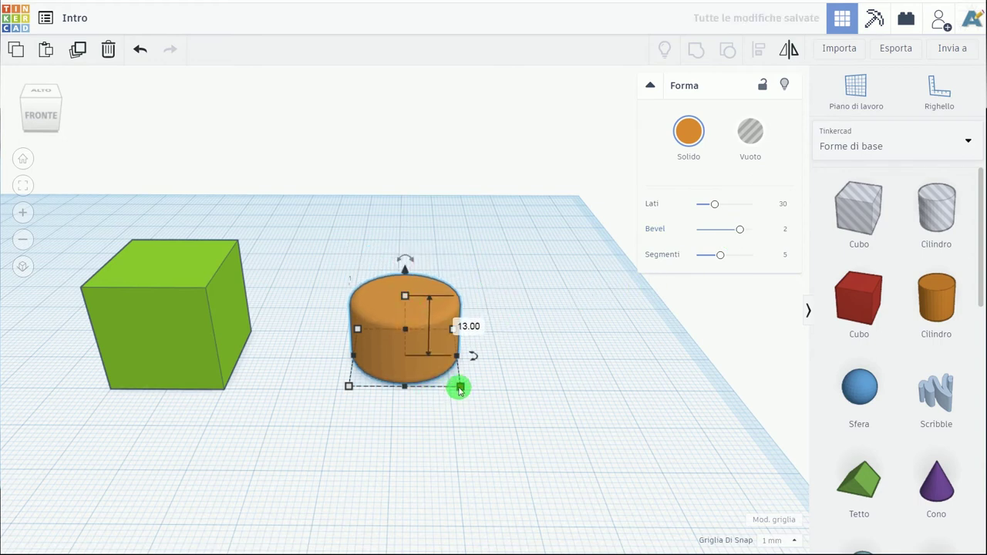
pyautogui.moveTo(460, 389); pyautogui.dragTo(471, 403)
pyautogui.click(263, 430)
pyautogui.scroll(-5, 266, 431)
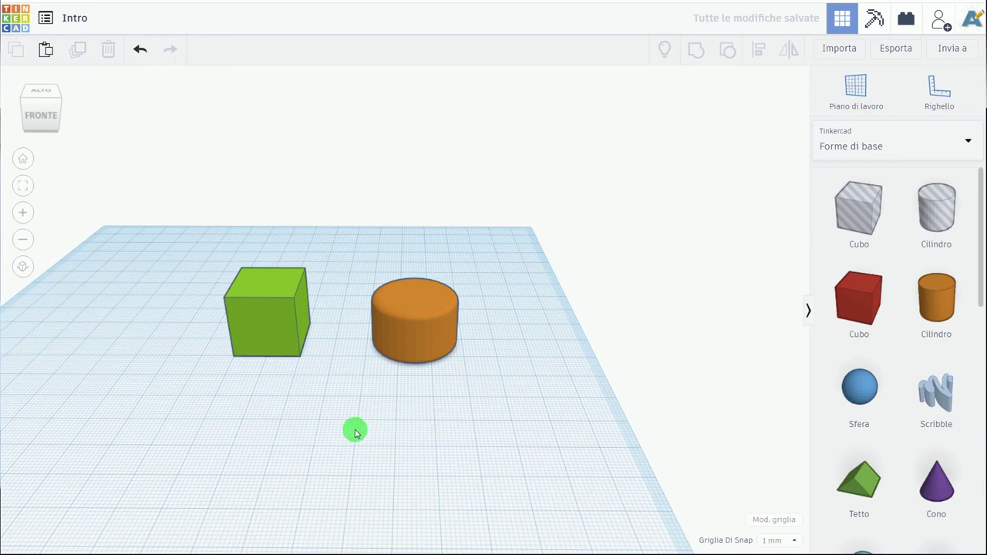
# - Place a Sfera in front of the cylinder and set its Passaggi to 17
pyautogui.moveTo(866, 425); pyautogui.dragTo(362, 426)
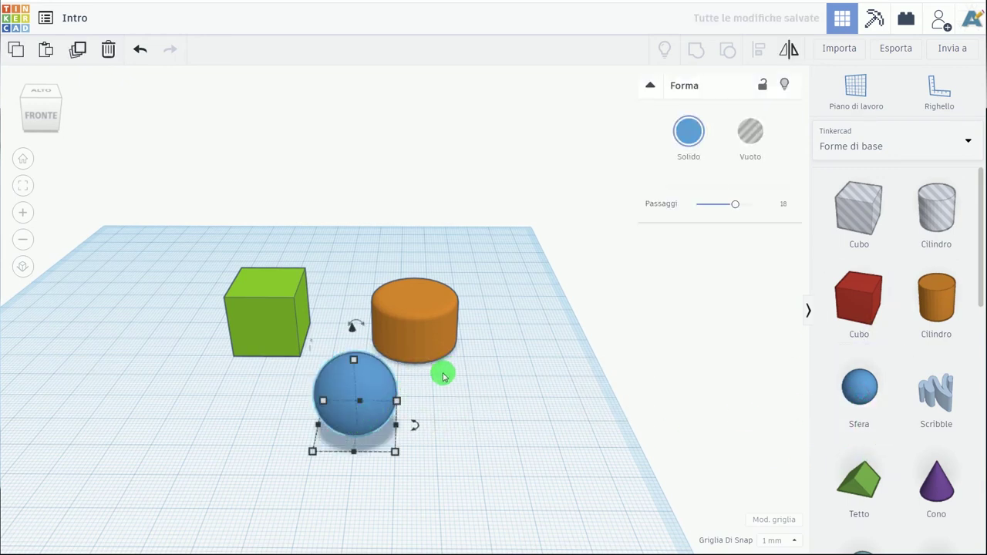
pyautogui.click(36, 184)
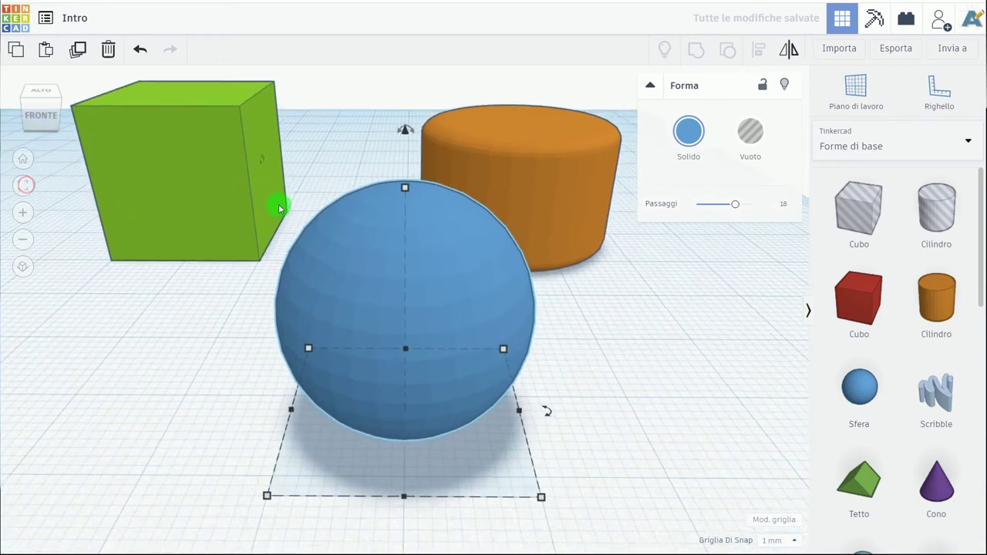
pyautogui.moveTo(736, 207)
pyautogui.mouseDown()
pyautogui.moveTo(754, 208)
pyautogui.moveTo(733, 208)
pyautogui.mouseUp()
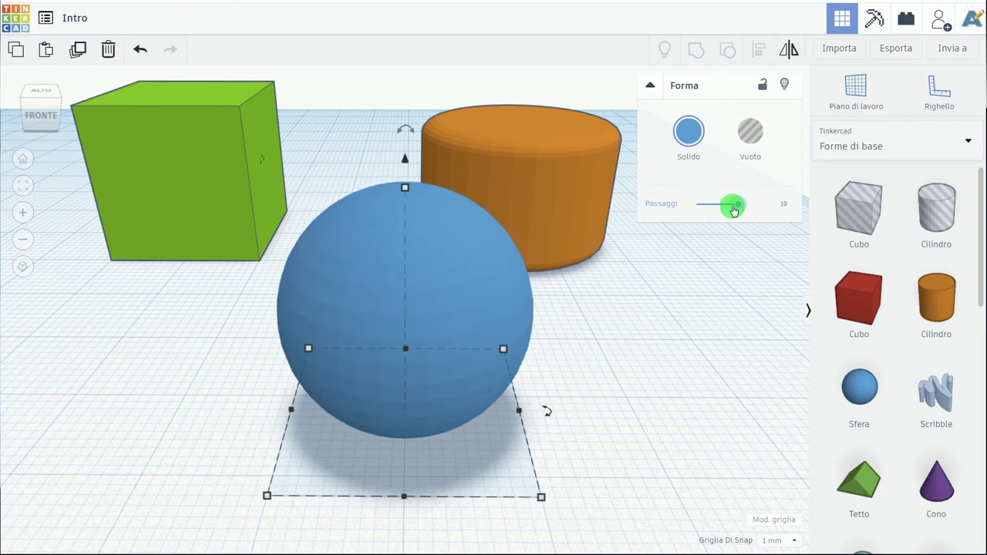
pyautogui.scroll(-2, 630, 303)
pyautogui.scroll(-2, 630, 303)
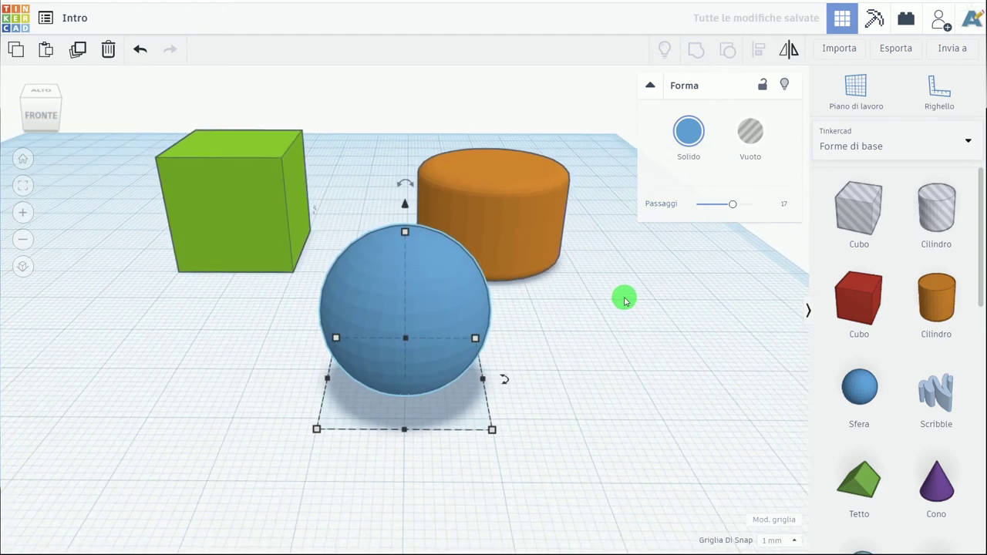
pyautogui.scroll(-2, 623, 298)
pyautogui.scroll(-1, 610, 297)
pyautogui.moveTo(488, 308)
pyautogui.mouseDown(button='right')
pyautogui.moveTo(487, 322)
pyautogui.moveTo(494, 300)
pyautogui.mouseUp(button='right')
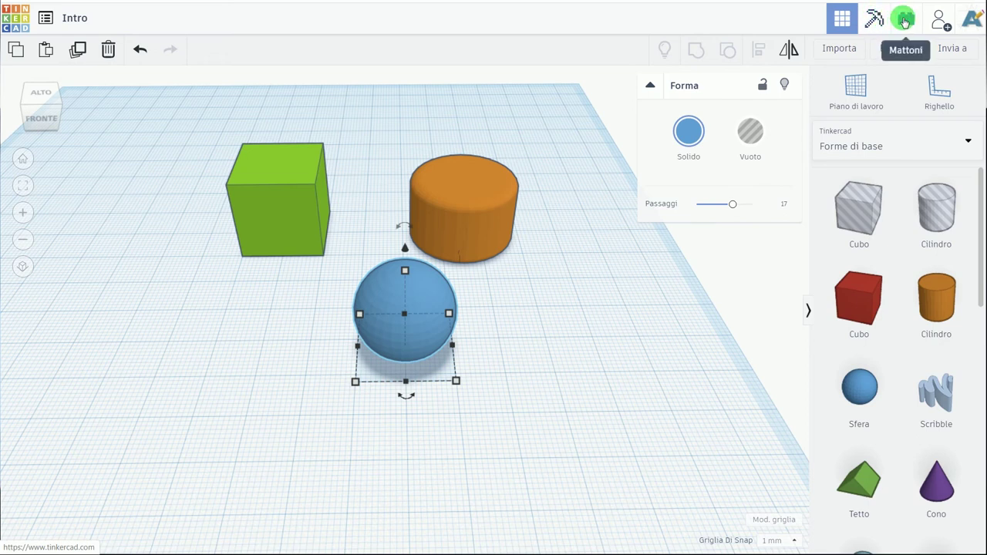
# - Preview the scene as LEGO bricks at the smallest brick size
pyautogui.click(905, 22)
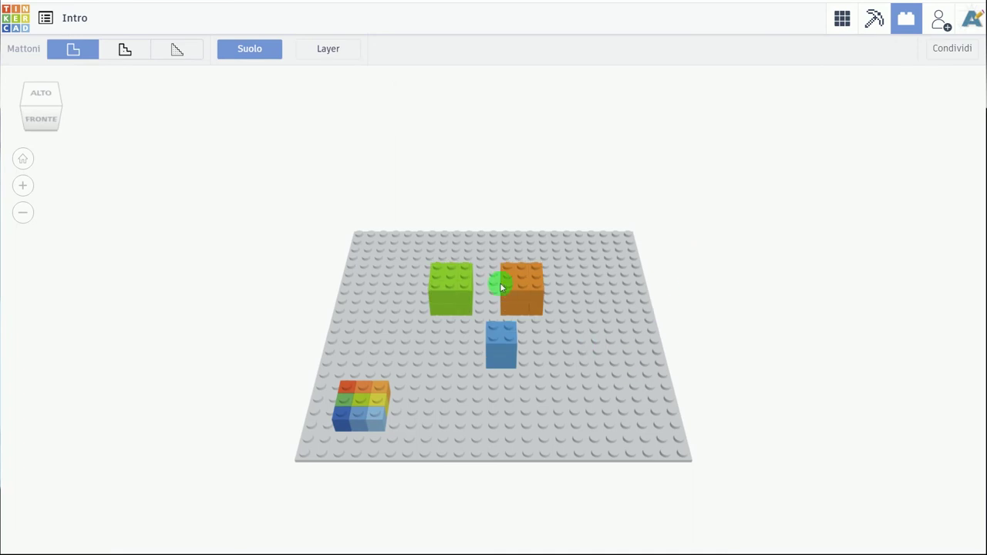
pyautogui.click(127, 51)
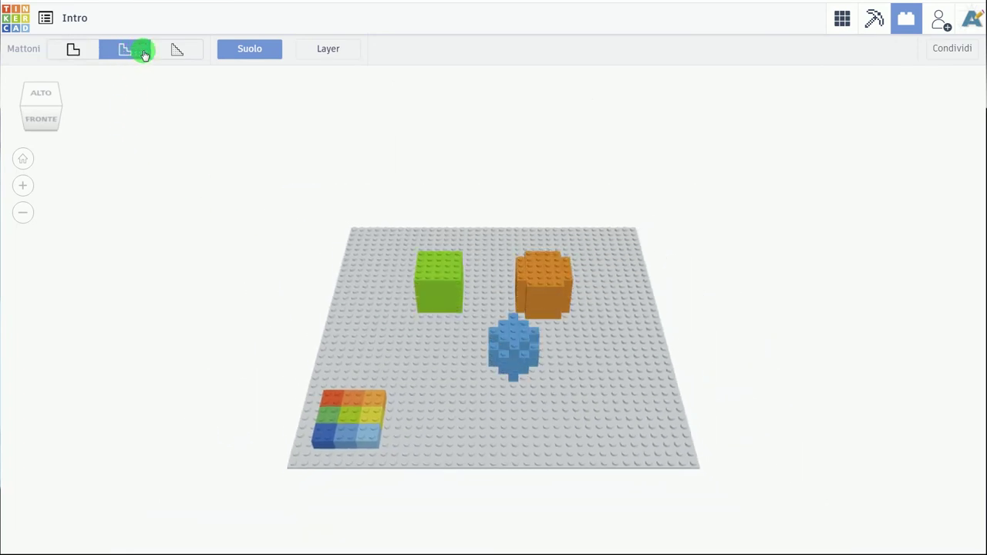
pyautogui.click(178, 49)
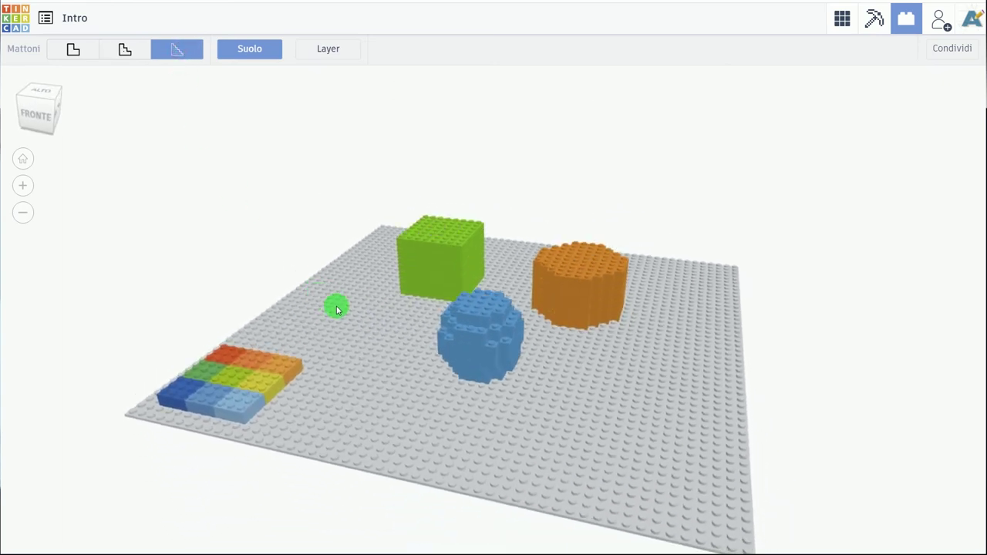
pyautogui.moveTo(337, 303); pyautogui.dragTo(357, 330, button='right')
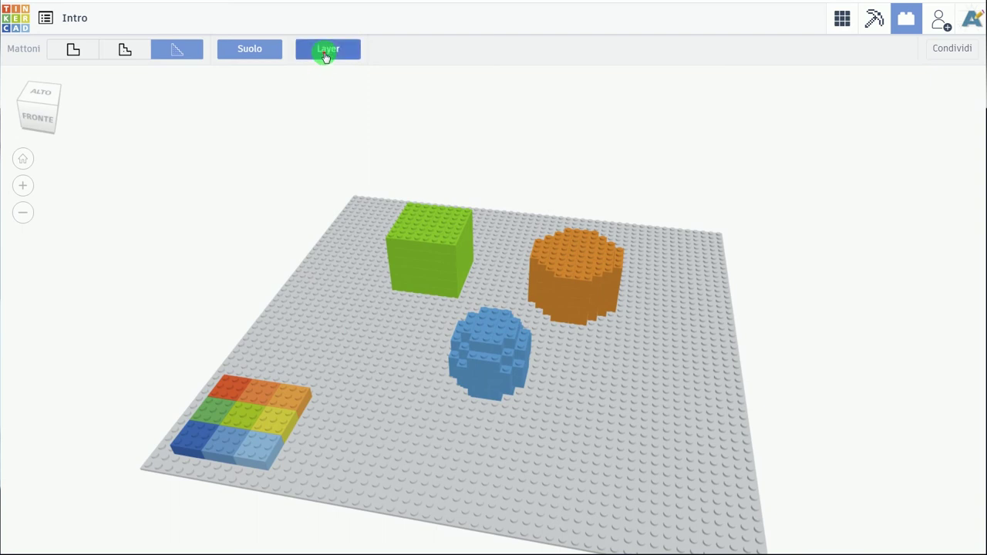
# - Build the brick preview layer by layer up to 6/6, then check the Condividi options
pyautogui.click(327, 49)
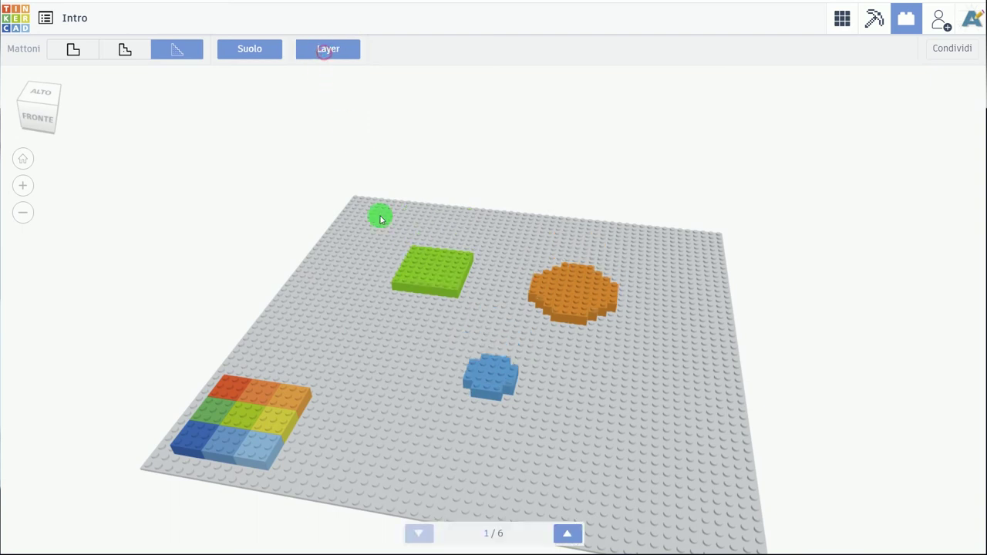
pyautogui.click(565, 536)
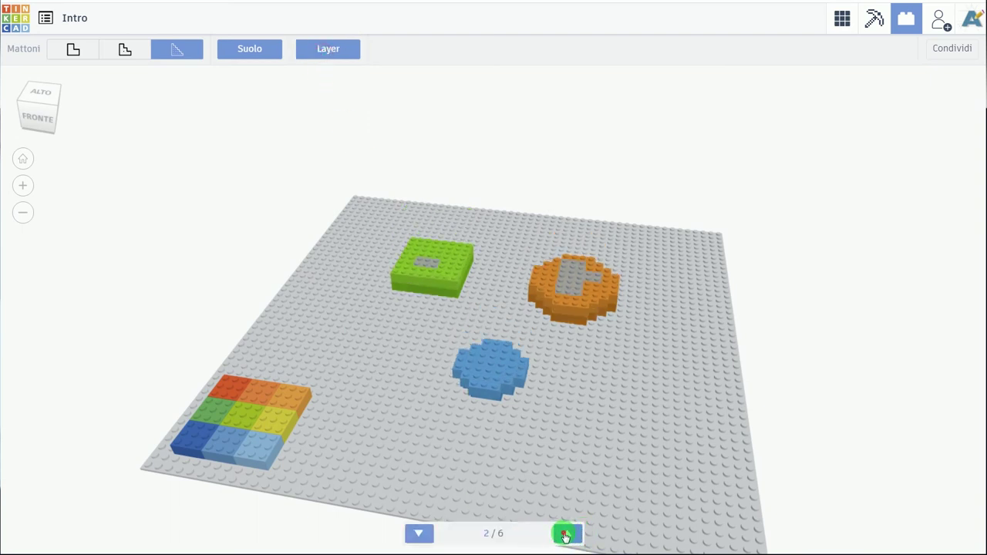
pyautogui.click(565, 535)
pyautogui.click(565, 535)
pyautogui.click(565, 534)
pyautogui.click(564, 534)
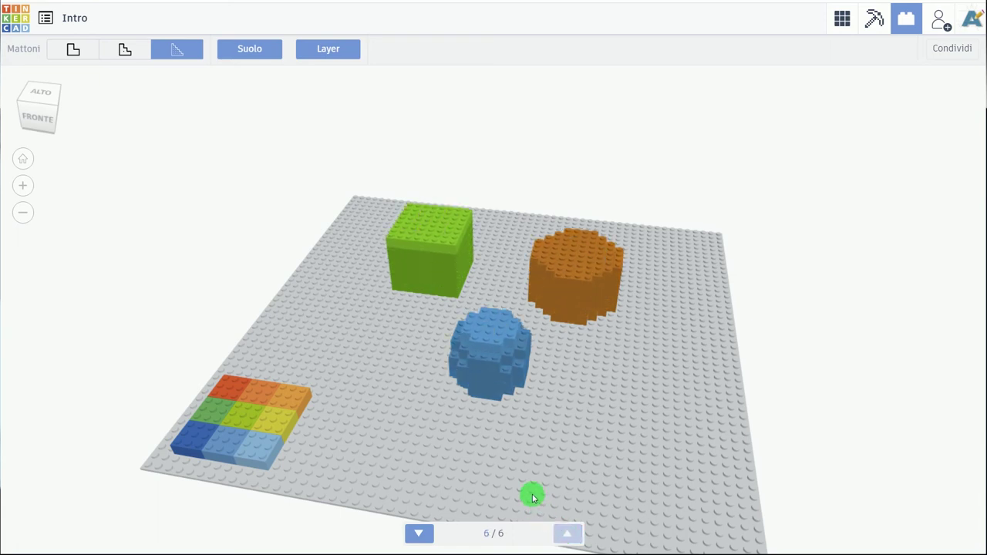
pyautogui.moveTo(452, 436)
pyautogui.mouseDown(button='right')
pyautogui.moveTo(492, 453)
pyautogui.moveTo(481, 442)
pyautogui.mouseUp(button='right')
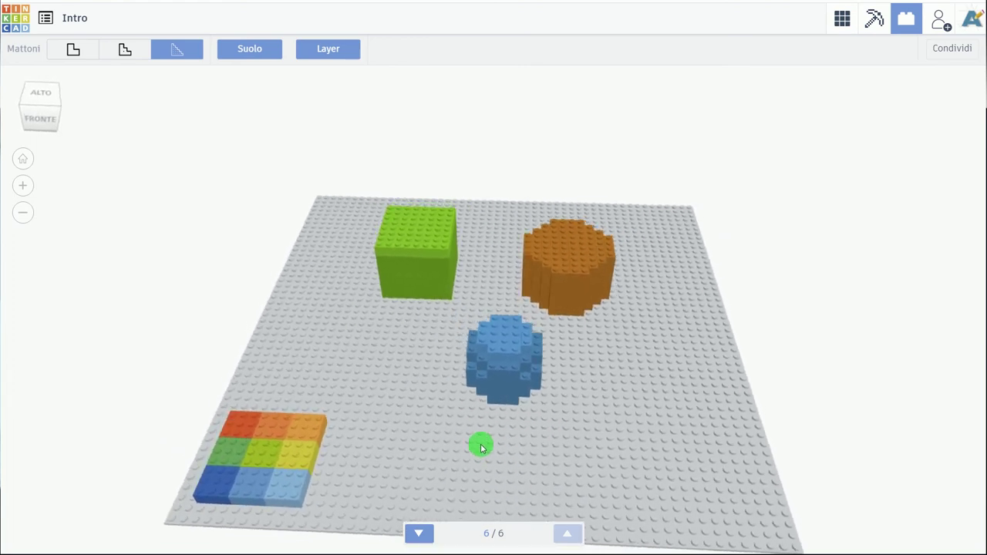
pyautogui.click(962, 54)
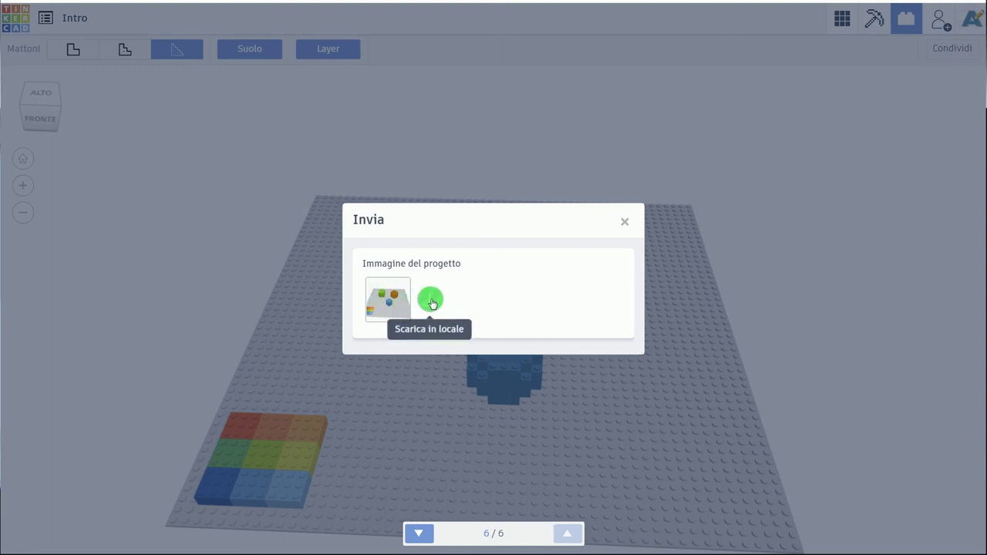
pyautogui.click(624, 222)
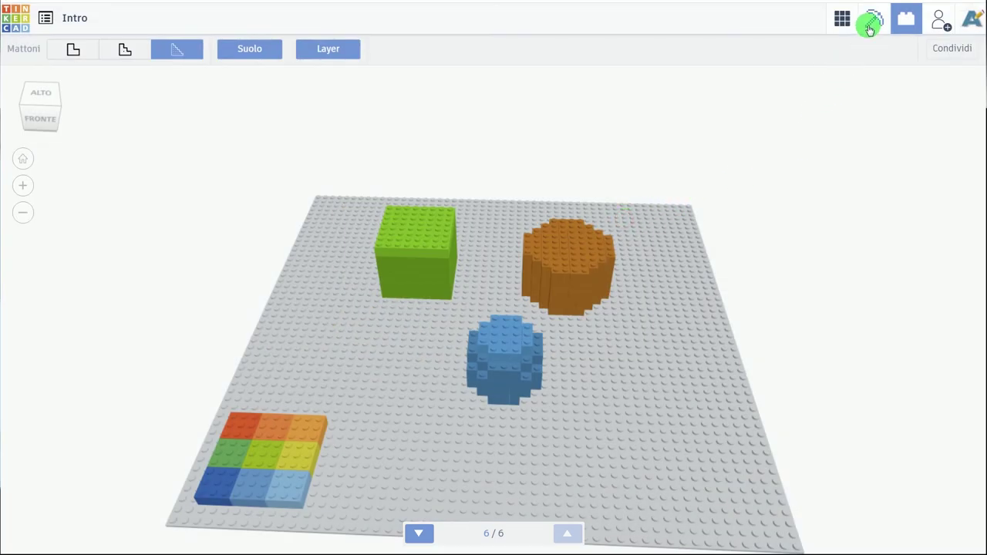
# - Switch to the Blocchi Minecraft preview and render it at the finest 3x resolution
pyautogui.click(871, 23)
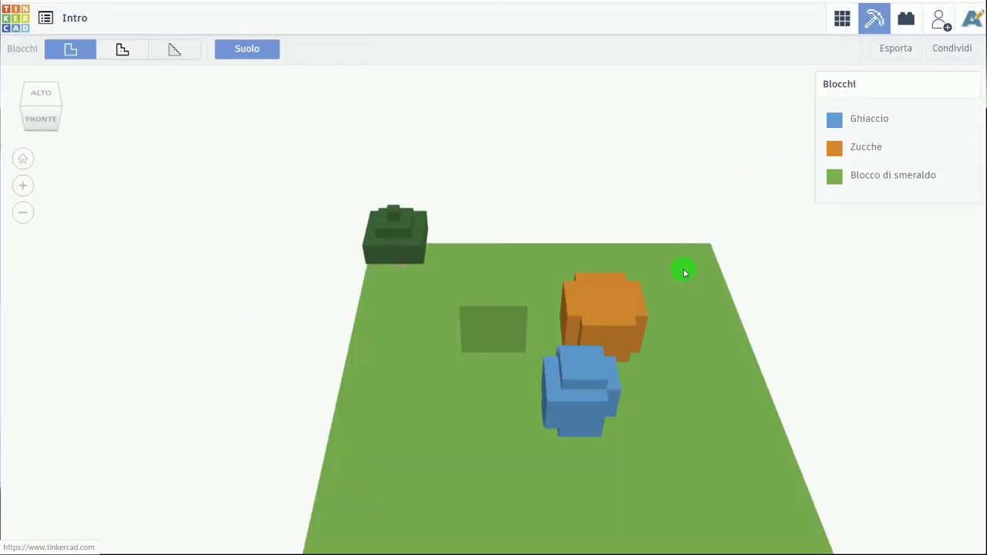
pyautogui.moveTo(525, 436); pyautogui.dragTo(489, 399, button='right')
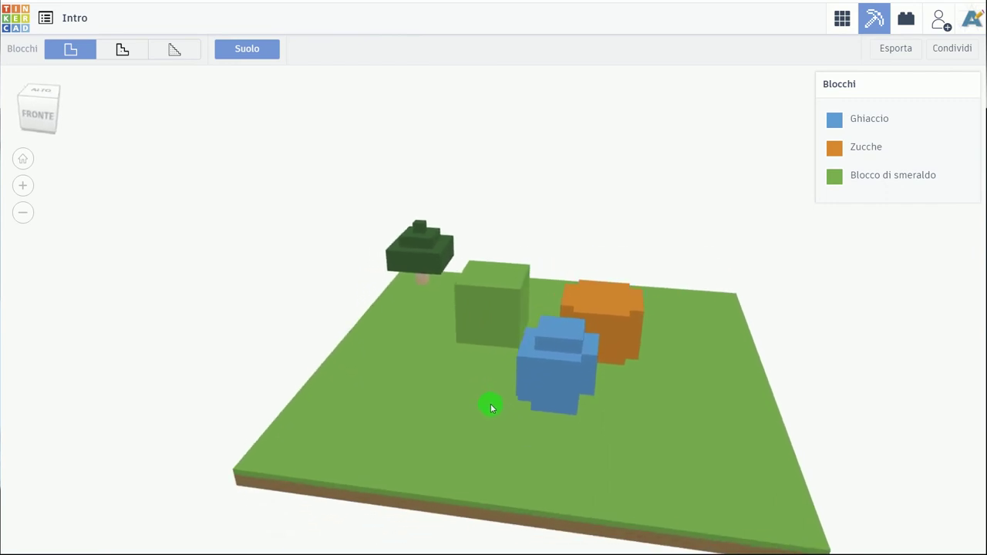
pyautogui.moveTo(409, 311); pyautogui.dragTo(416, 341, button='right')
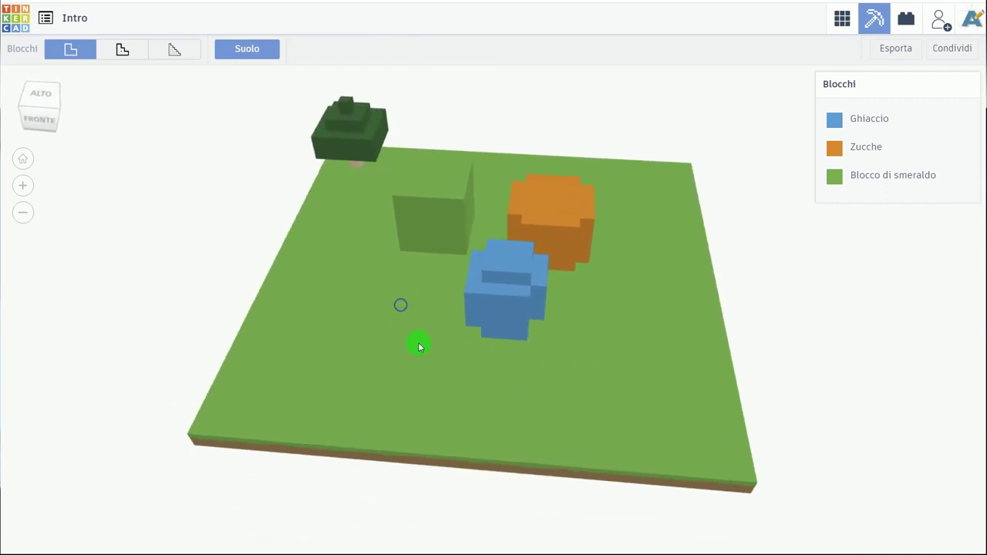
pyautogui.click(135, 54)
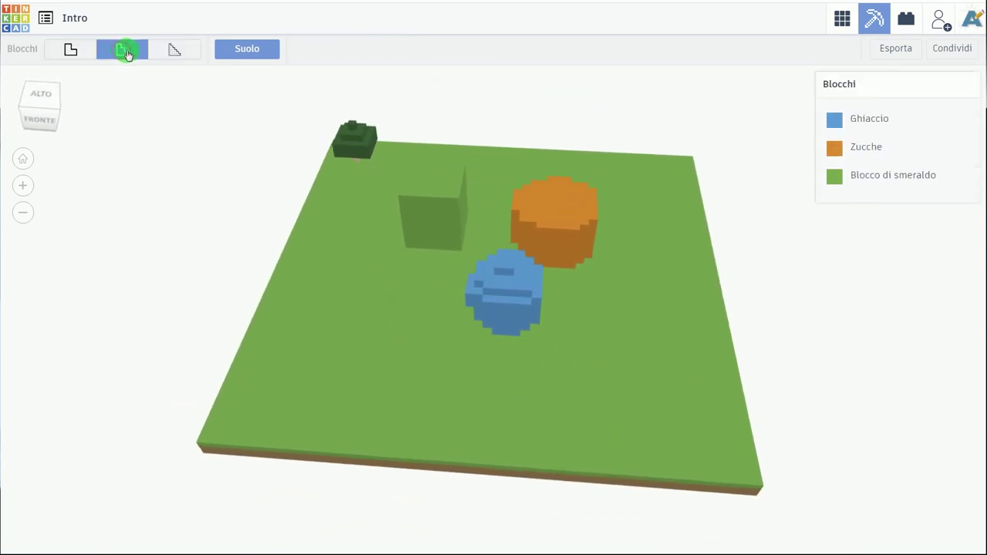
pyautogui.click(174, 50)
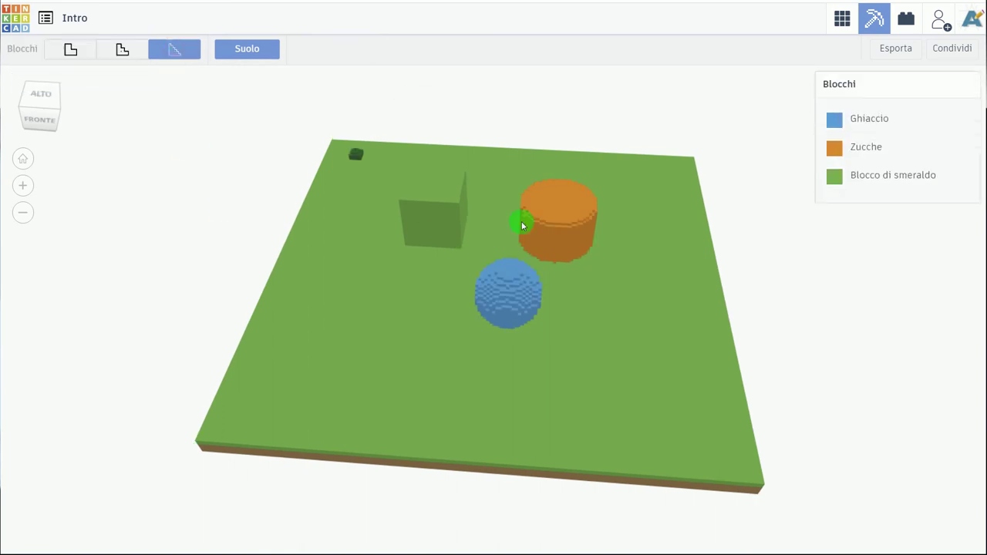
pyautogui.moveTo(539, 217)
pyautogui.mouseDown(button='right')
pyautogui.moveTo(549, 378)
pyautogui.moveTo(576, 342)
pyautogui.moveTo(395, 357)
pyautogui.moveTo(403, 359)
pyautogui.mouseUp(button='right')
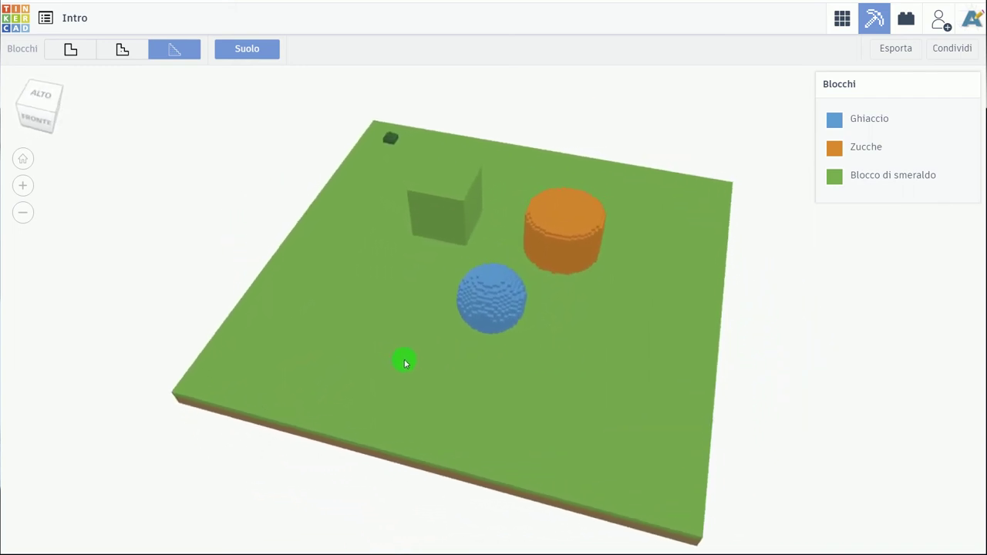
# - Swap the Zucche blocks for Bricks in the Blocchi legend, then check the Condividi options
pyautogui.click(841, 152)
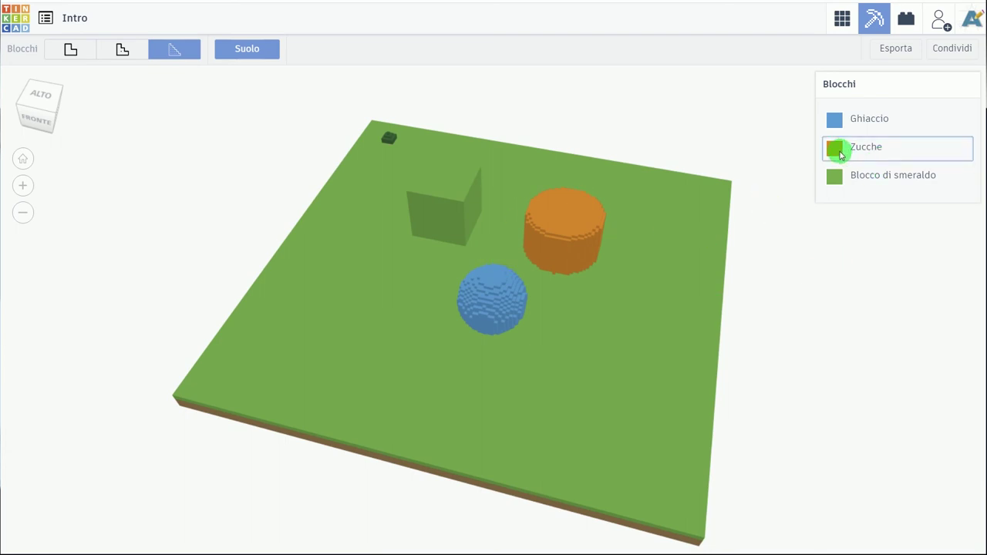
pyautogui.click(840, 151)
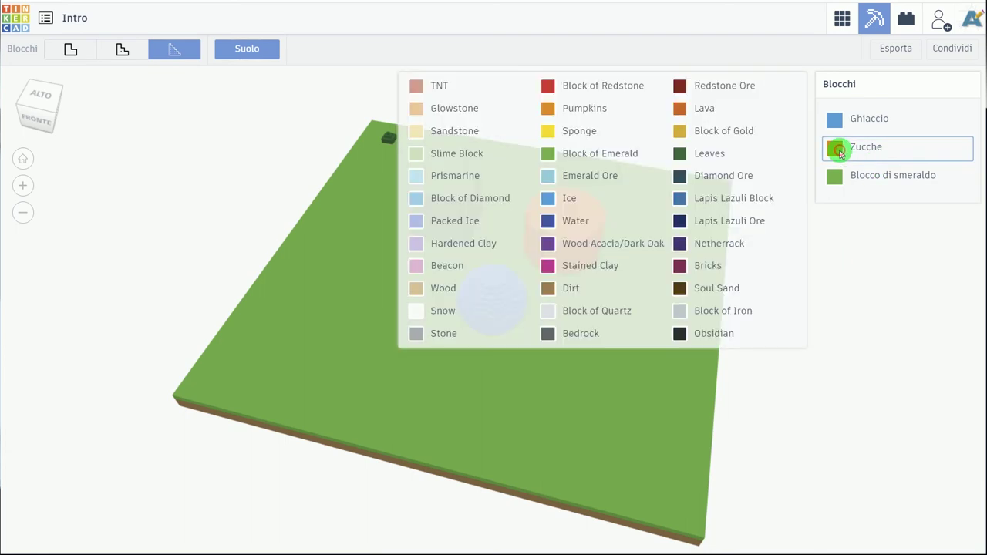
pyautogui.click(709, 267)
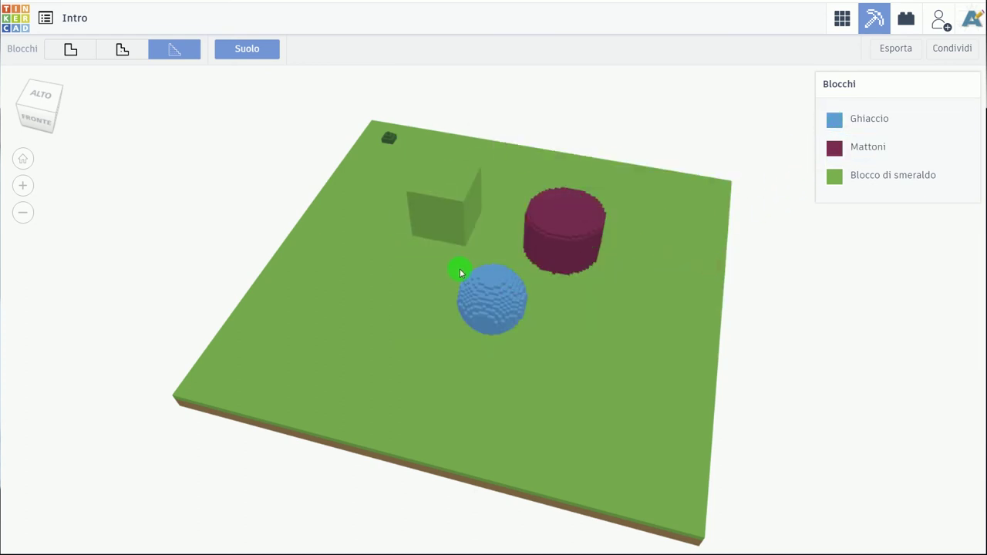
pyautogui.click(942, 51)
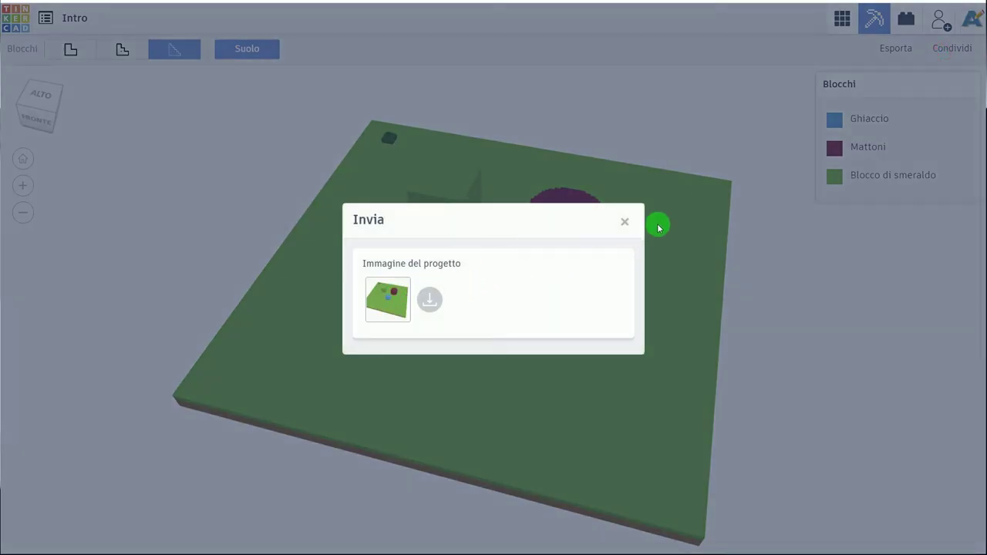
pyautogui.click(627, 223)
# - Export the block scene and save it as Intro.schematic (File SCHEMATIC)
pyautogui.click(895, 54)
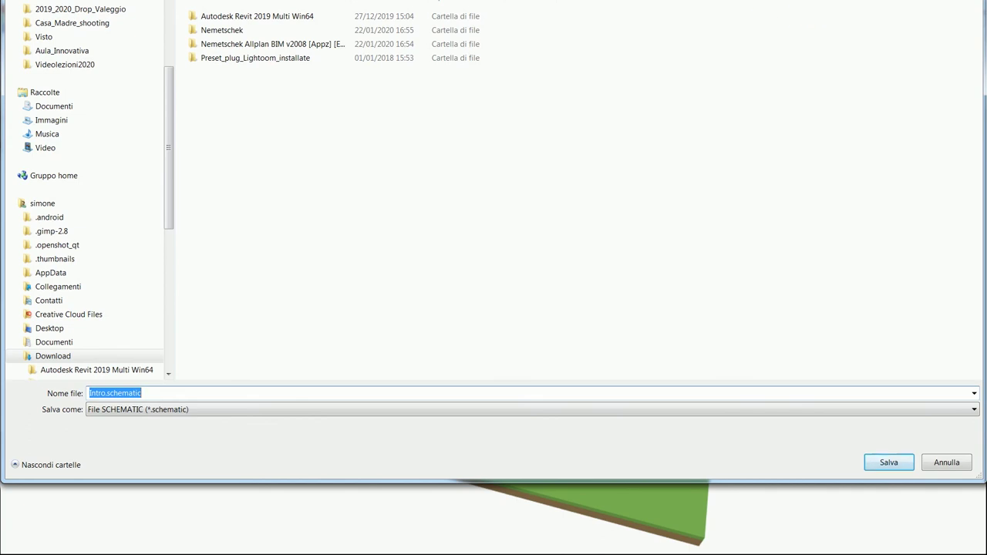
pyautogui.press('Return')
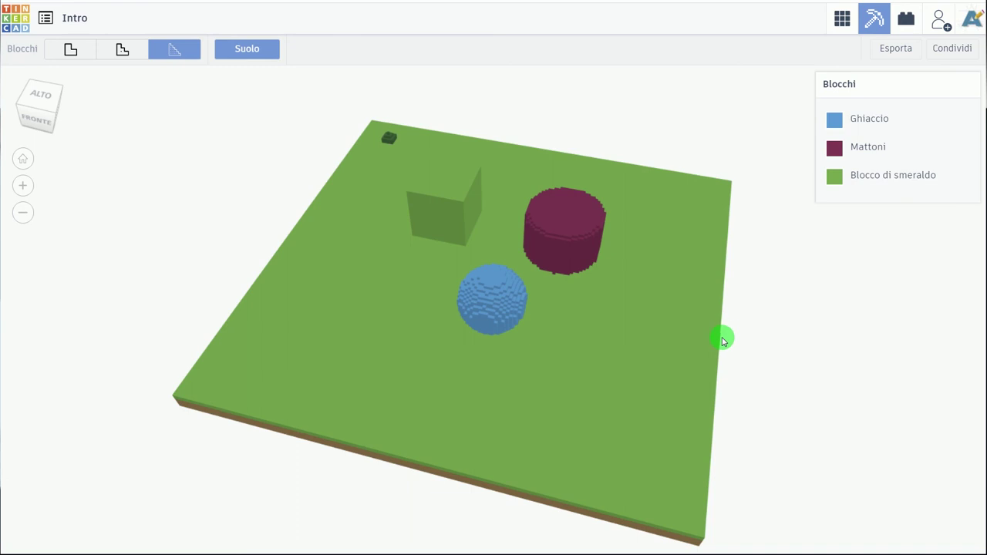
# - Back in the 3D editor at Home view, delete the blue sphere and orange cylinder, keeping the green cube
pyautogui.click(840, 17)
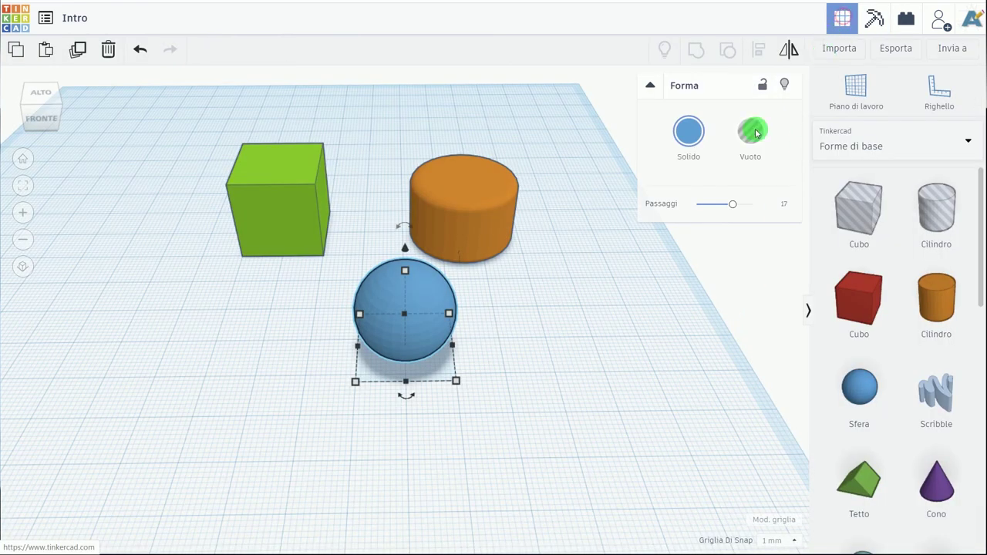
pyautogui.click(21, 162)
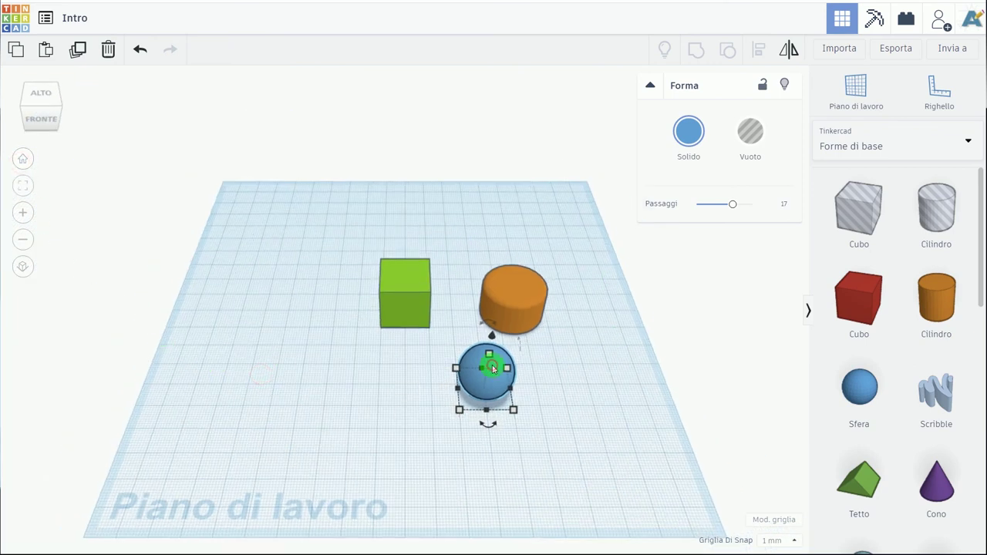
pyautogui.moveTo(489, 361); pyautogui.dragTo(493, 369)
pyautogui.press('Delete')
pyautogui.click(514, 311)
pyautogui.press('Delete')
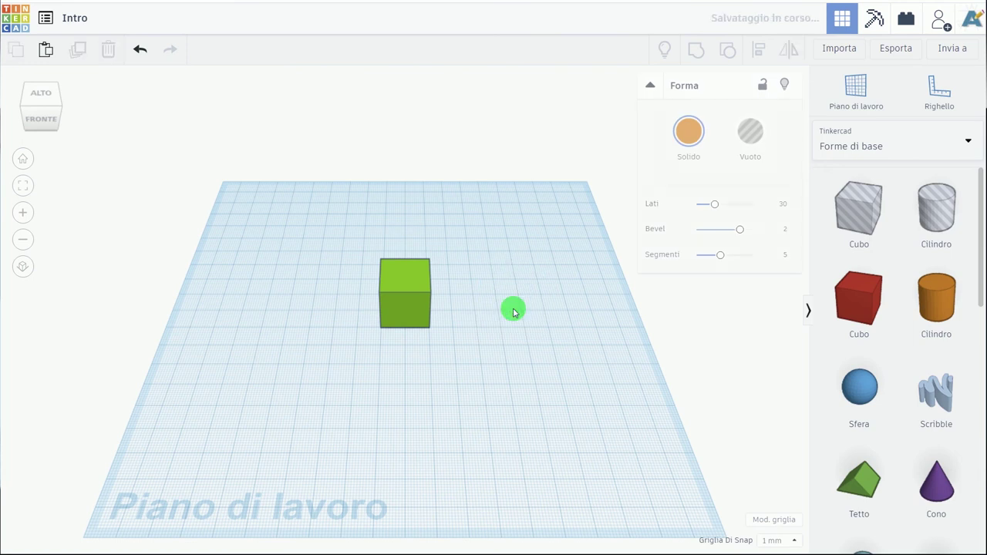